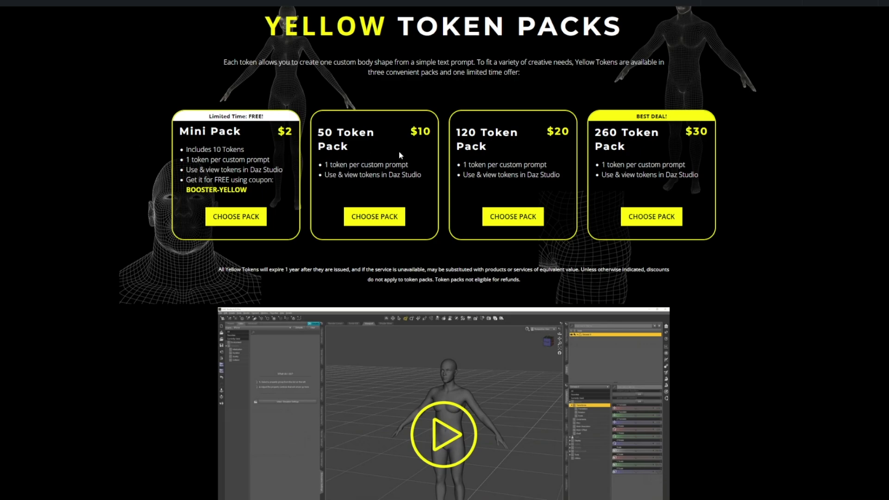
Review the Yellow token pack offers and the frequently asked questions on the product page.
{"action": "double_click", "coordinate": [321, 132]}
{"action": "scroll", "coordinate": [379, 253], "scroll_direction": "down", "scroll_amount": 5}
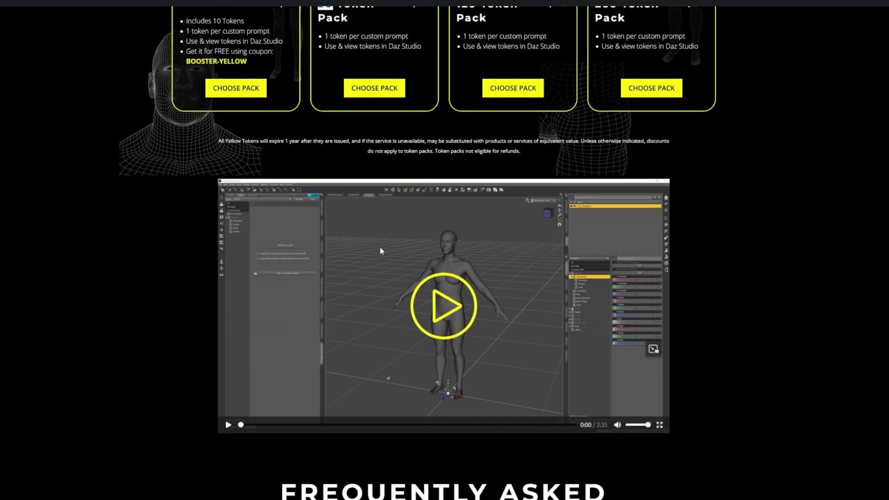
{"action": "scroll", "coordinate": [378, 252], "scroll_direction": "down", "scroll_amount": 4}
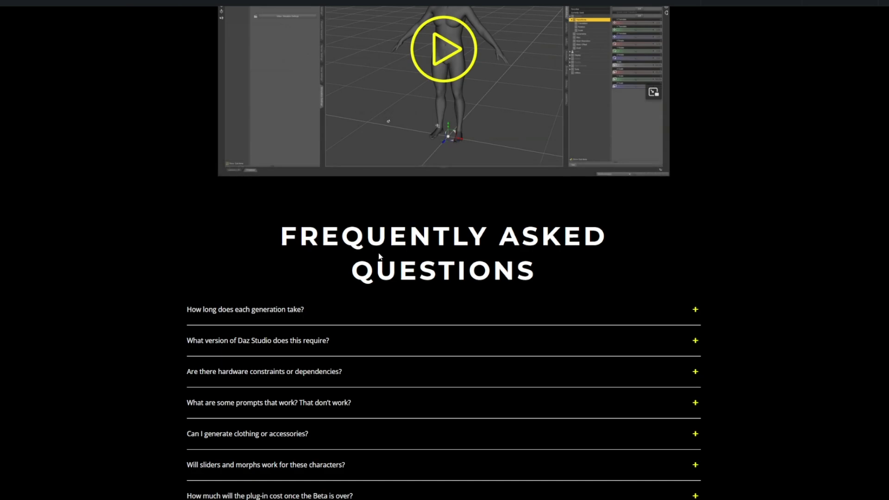
{"action": "scroll", "coordinate": [380, 271], "scroll_direction": "up", "scroll_amount": 11}
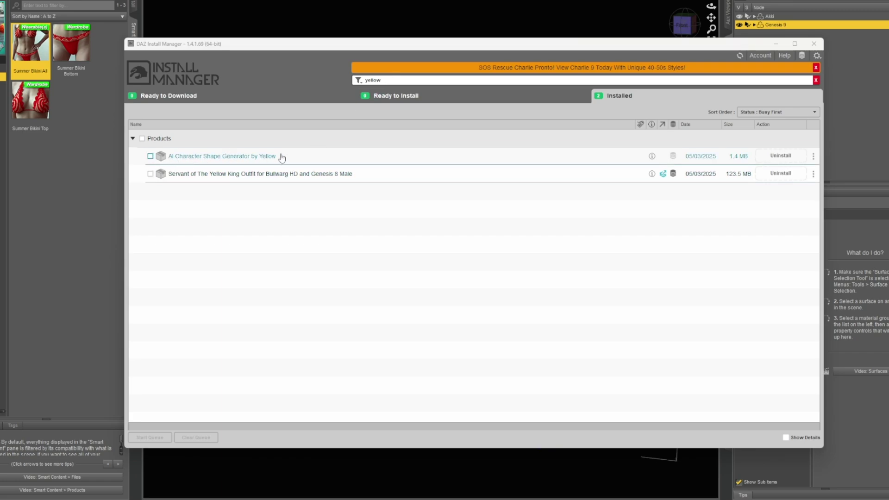
Close the Install Manager and open the Yellow generator pane in Daz Studio.
{"action": "left_click", "coordinate": [814, 44]}
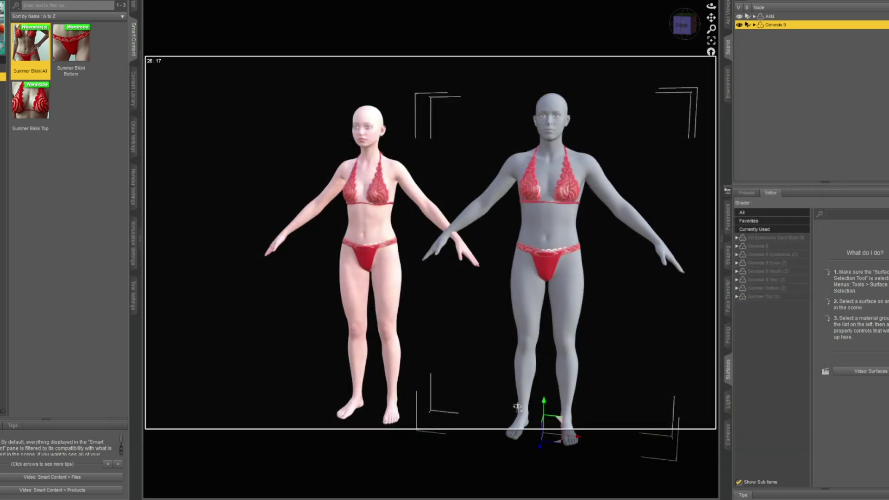
{"action": "left_click", "coordinate": [74, 1]}
{"action": "mouse_move", "coordinate": [102, 1]}
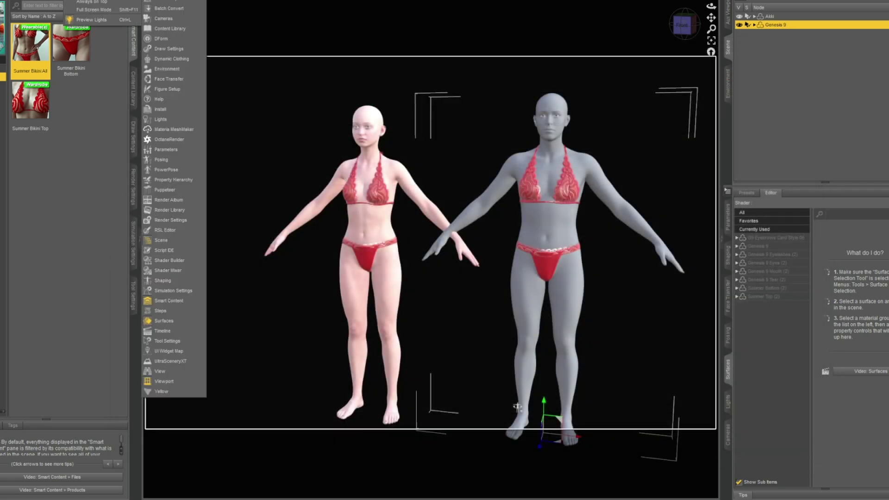
{"action": "left_click", "coordinate": [160, 391]}
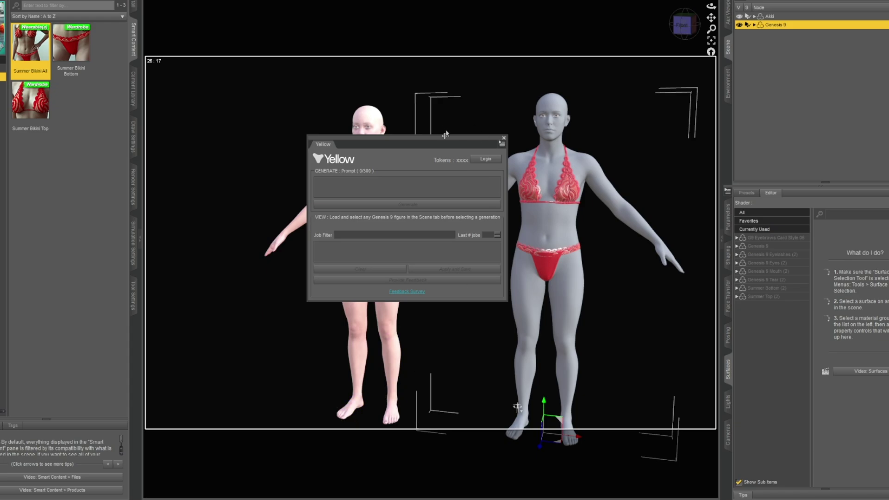
{"action": "double_click", "coordinate": [410, 144]}
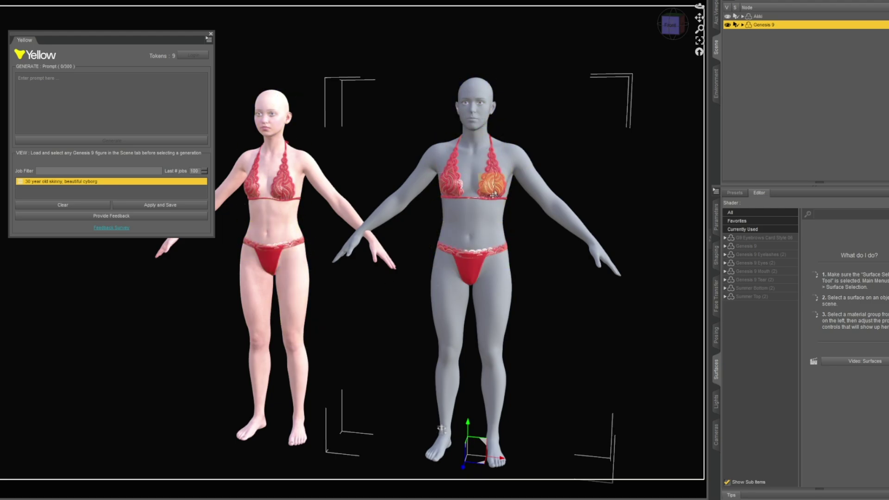
For the Akki figure, enter the prompt "Skinny wounded 25 year old female. Her body has scars and cuts. She is muscular and has veins.".
{"action": "left_click", "coordinate": [764, 18]}
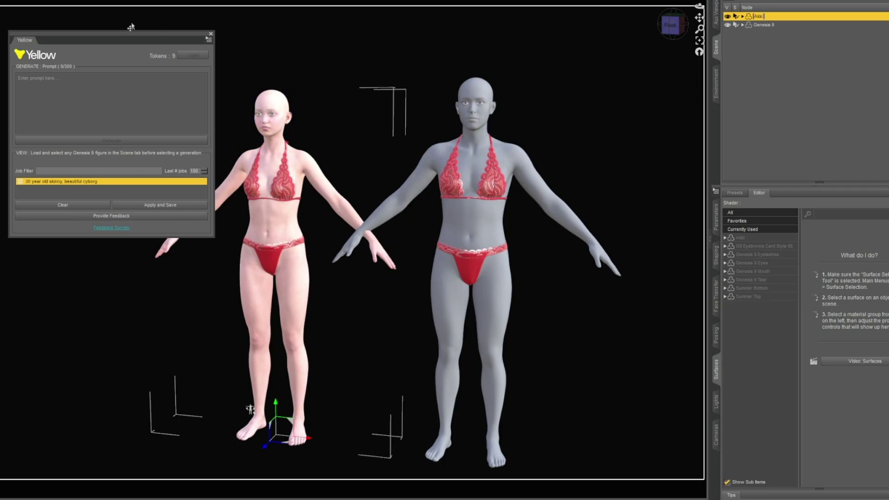
{"action": "left_click", "coordinate": [45, 91]}
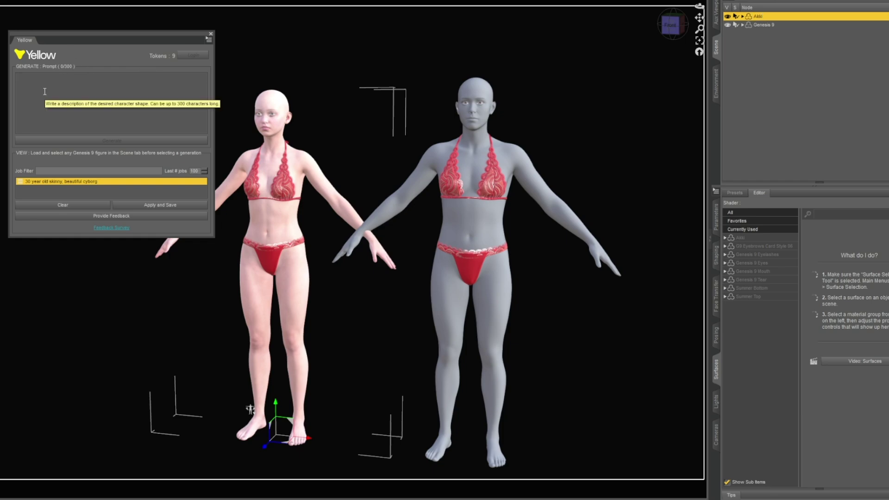
{"action": "type", "text": "Skinny wounded"}
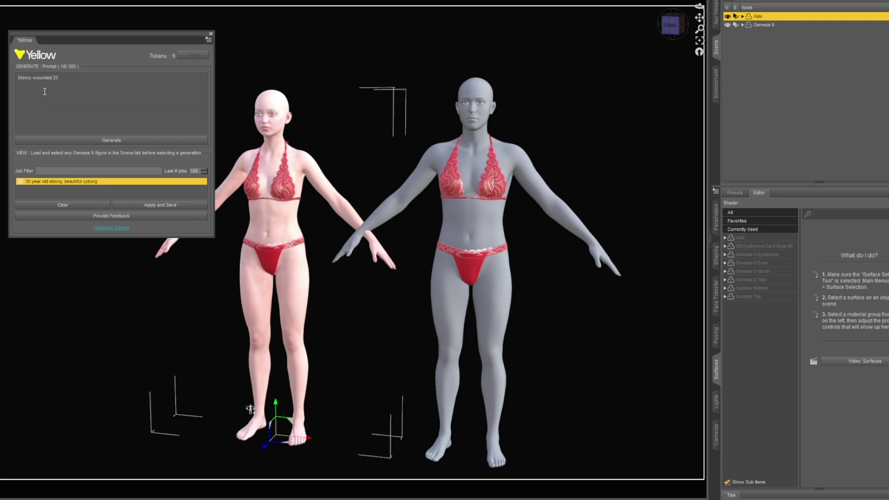
{"action": "type", "text": "25 year old female. Her body has scars and cuts. She is"}
{"action": "type", "text": "muscular and has veins."}
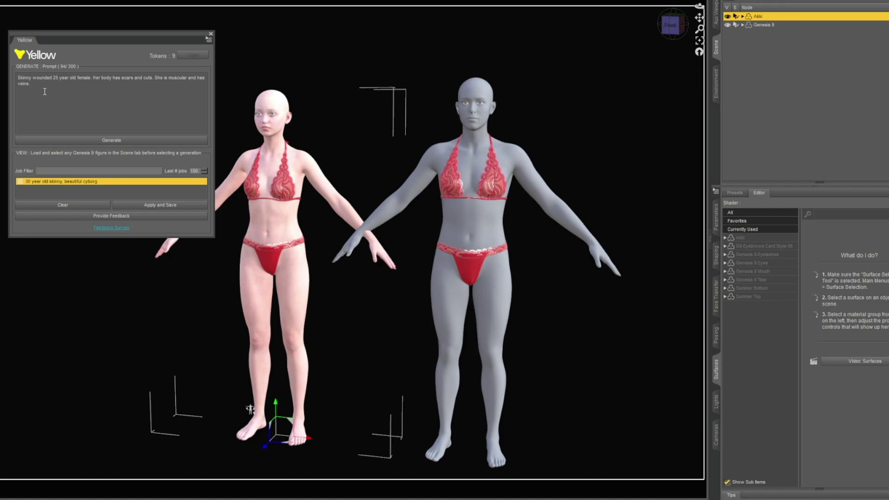
Generate the character shape from the entered prompt and load the resulting generation onto Akki.
{"action": "left_click", "coordinate": [149, 140]}
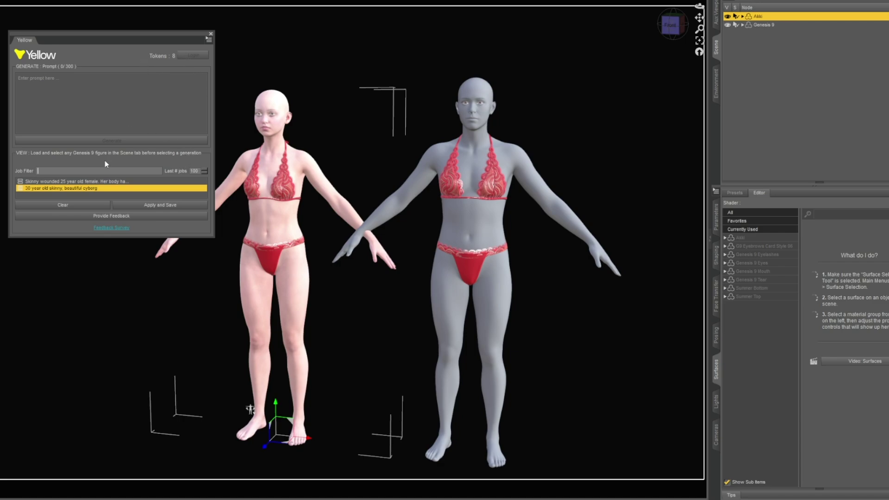
{"action": "left_click", "coordinate": [58, 182]}
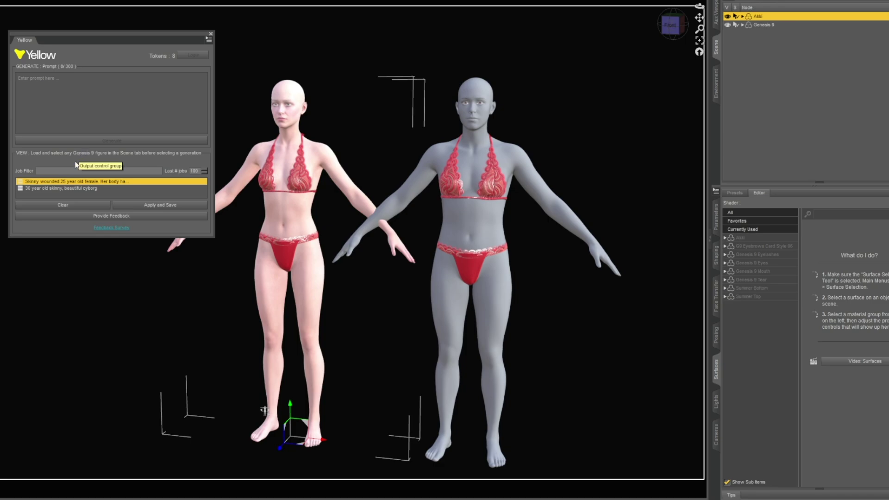
Select the Genesis 9 figure and apply the "Skinny wounded 25 year old female" generation to it.
{"action": "left_click", "coordinate": [770, 26]}
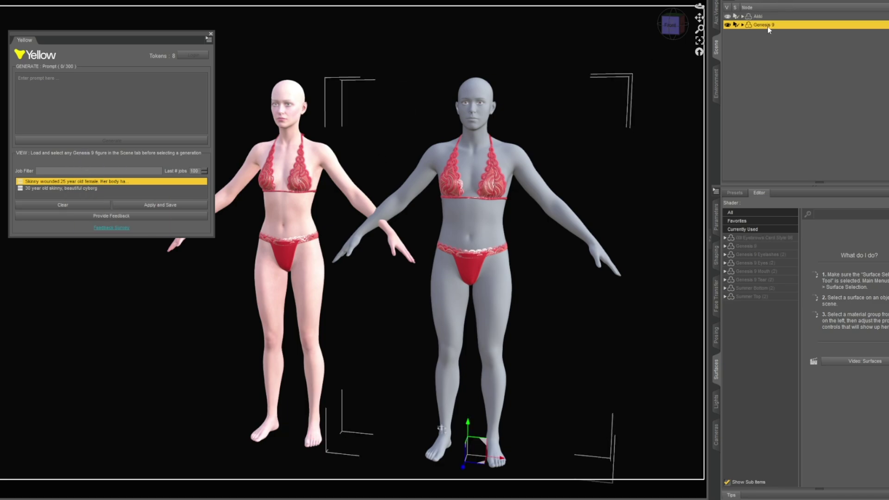
{"action": "left_click", "coordinate": [155, 206]}
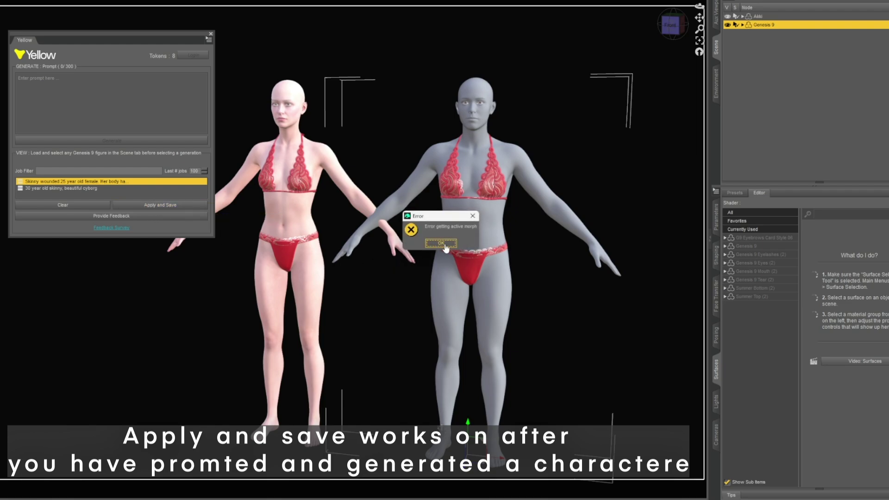
{"action": "left_click", "coordinate": [442, 244]}
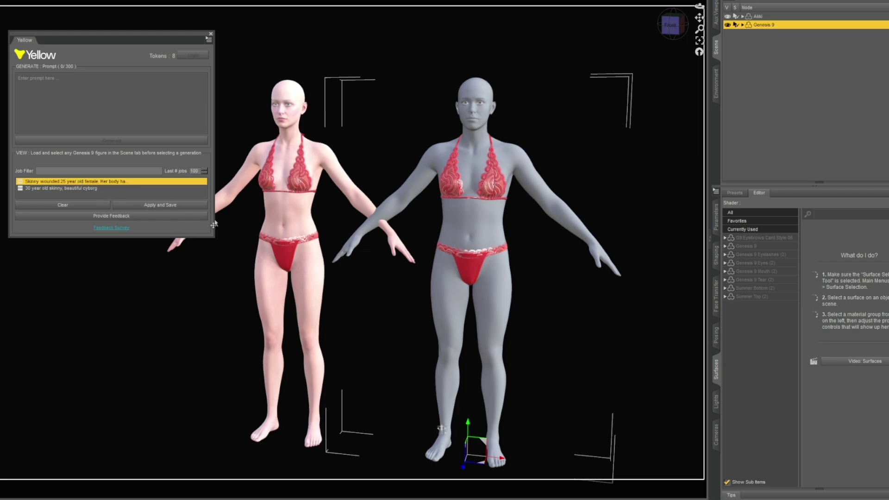
{"action": "left_click", "coordinate": [166, 209]}
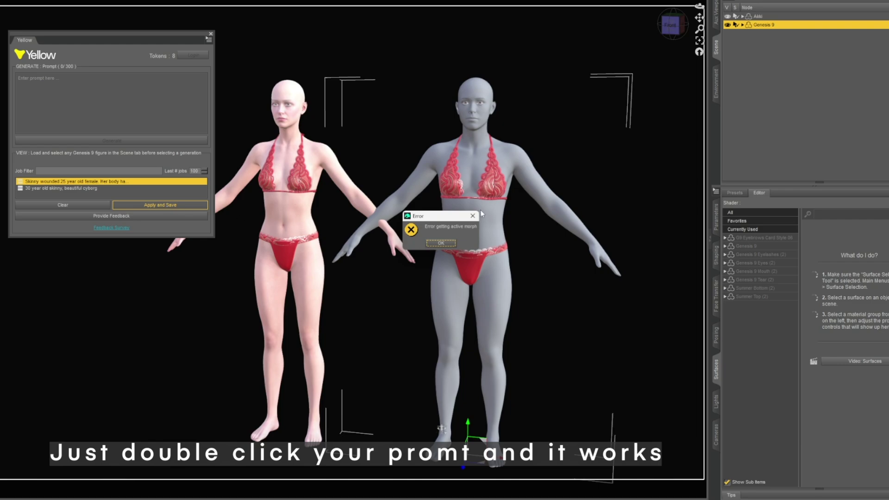
{"action": "left_click", "coordinate": [441, 243]}
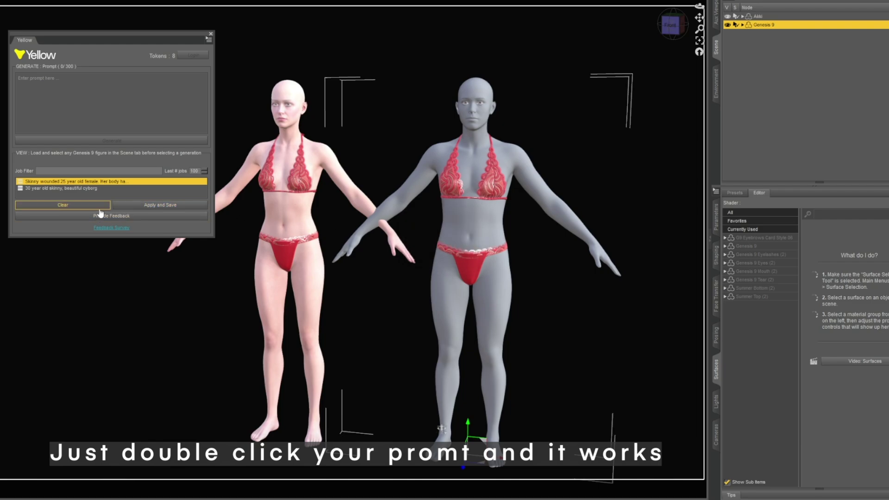
{"action": "left_click", "coordinate": [54, 189]}
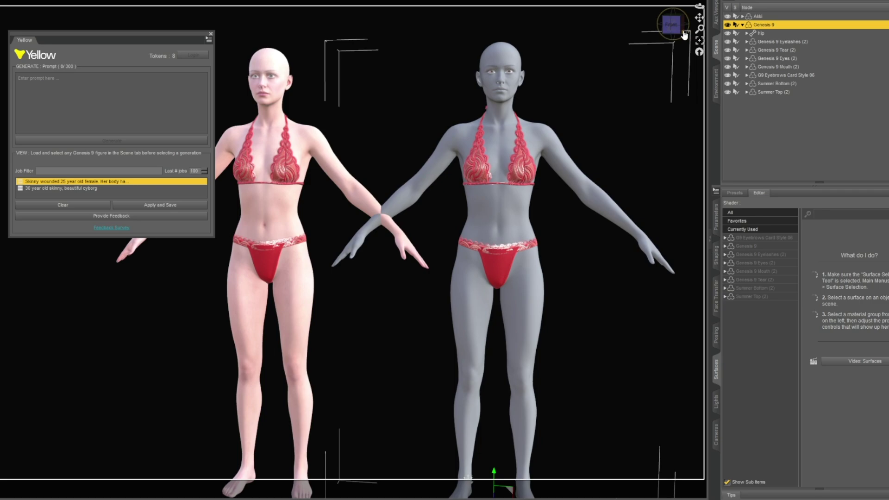
Raise Genesis 9's View SubD Level and minimum Render SubD Level, and examine the body's surface detail up close.
{"action": "mouse_move", "coordinate": [672, 25]}
{"action": "left_mouse_down"}
{"action": "mouse_move", "coordinate": [699, 26]}
{"action": "mouse_move", "coordinate": [648, 25]}
{"action": "mouse_move", "coordinate": [670, 25]}
{"action": "left_mouse_up"}
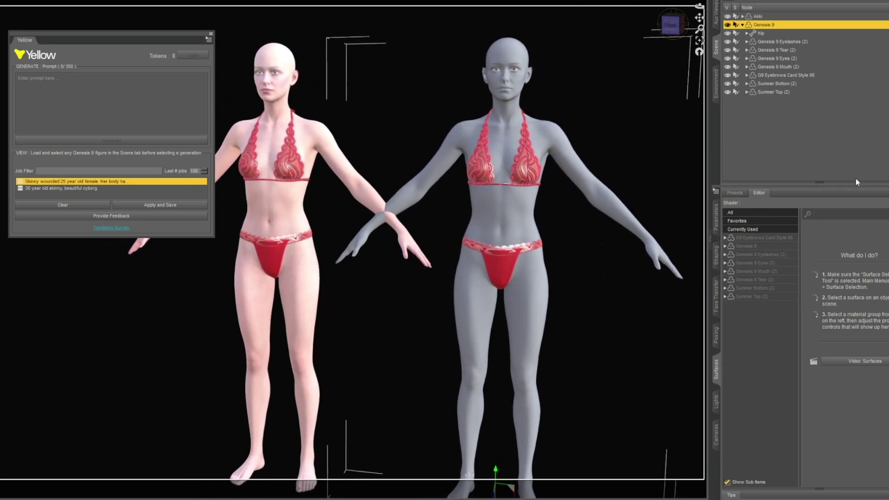
{"action": "left_click", "coordinate": [737, 215]}
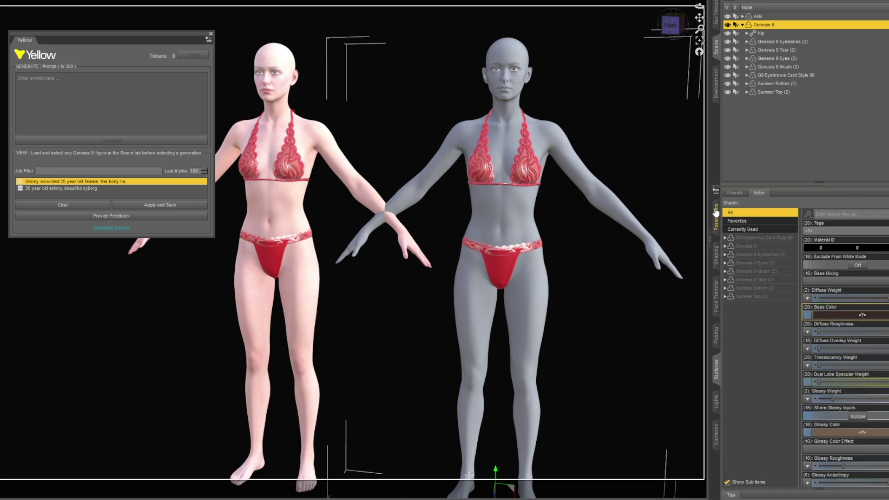
{"action": "left_click", "coordinate": [716, 216]}
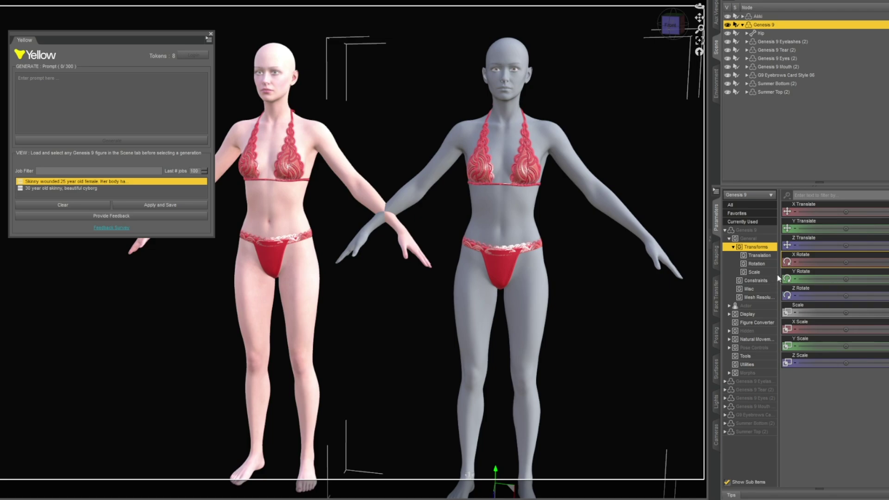
{"action": "left_click", "coordinate": [739, 205]}
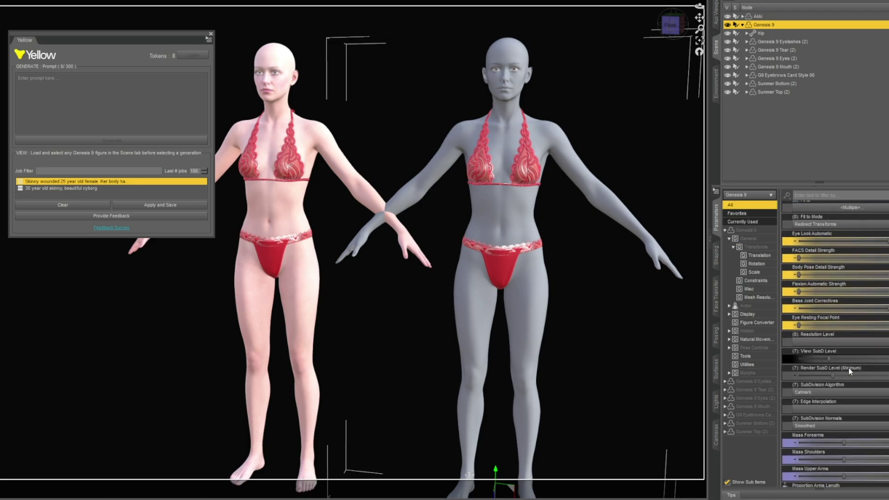
{"action": "left_click_drag", "start_coordinate": [830, 346], "coordinate": [859, 346]}
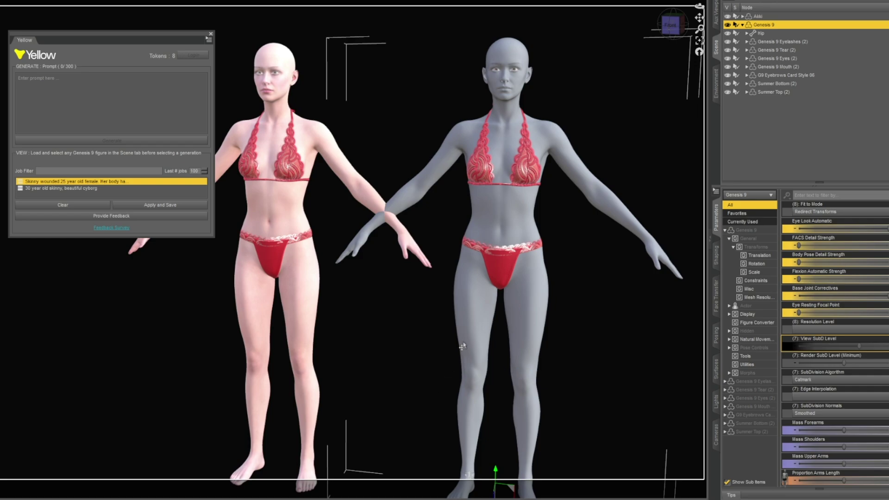
{"action": "left_click_drag", "start_coordinate": [844, 363], "coordinate": [855, 363]}
{"action": "scroll", "coordinate": [569, 284], "scroll_direction": "up", "scroll_amount": 5}
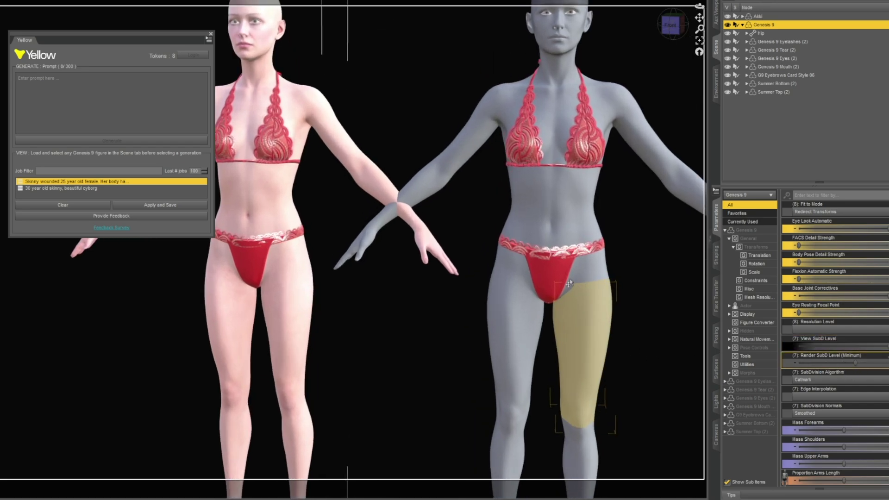
{"action": "scroll", "coordinate": [569, 284], "scroll_direction": "down", "scroll_amount": 5}
{"action": "left_click_drag", "start_coordinate": [699, 18], "coordinate": [662, 107]}
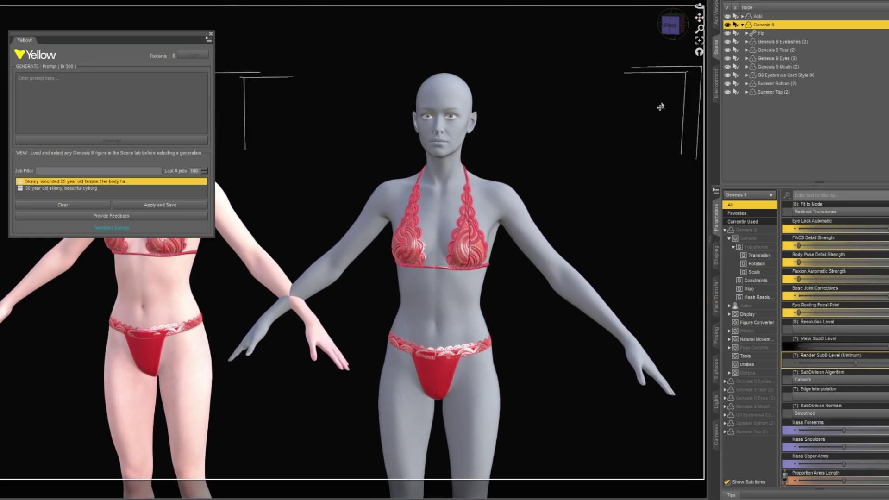
{"action": "scroll", "coordinate": [647, 131], "scroll_direction": "up", "scroll_amount": 3}
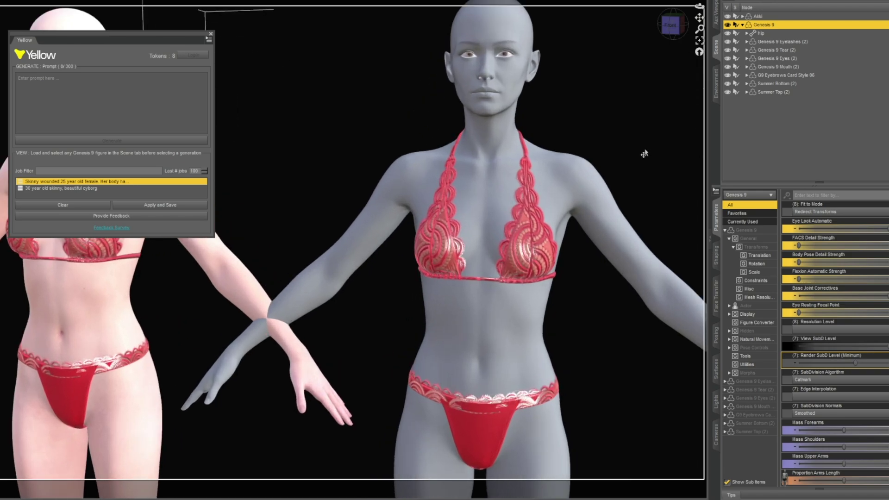
{"action": "left_click", "coordinate": [674, 29]}
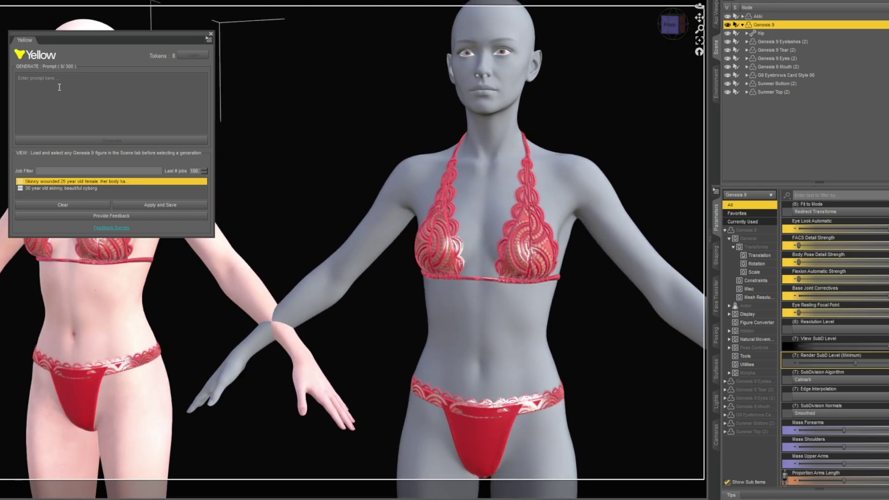
Generate a Genesis 9 shape from the prompt "Detailed scars and veins. Male 30 years of age. Tall and muscular. Really large body.".
{"action": "left_click", "coordinate": [50, 110]}
{"action": "type", "text": "Detai"}
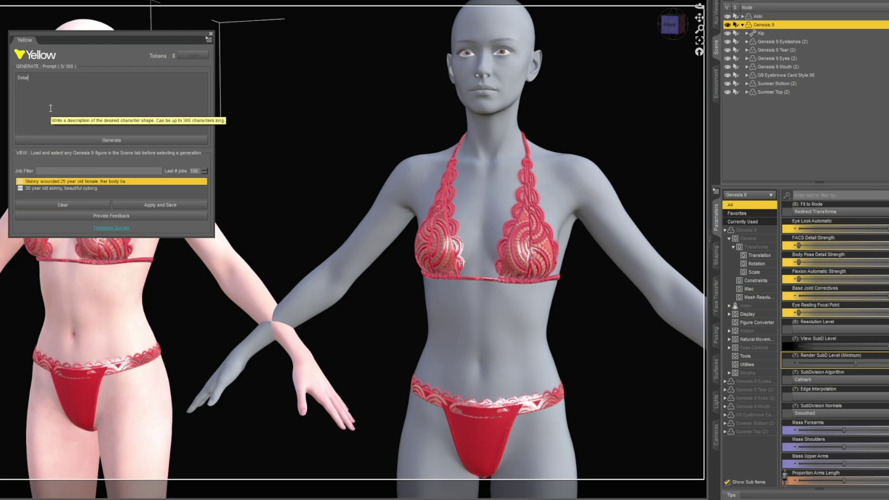
{"action": "type", "text": "led scars and veins. M"}
{"action": "type", "text": "al"}
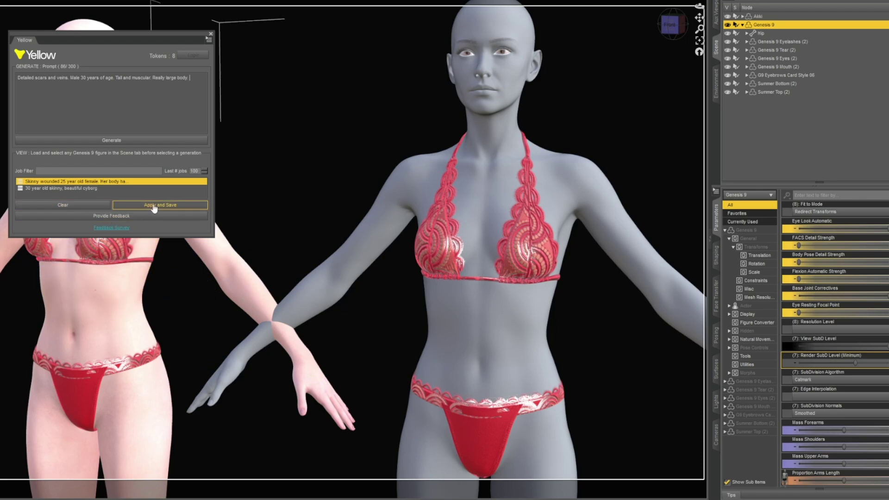
{"action": "left_click", "coordinate": [129, 140]}
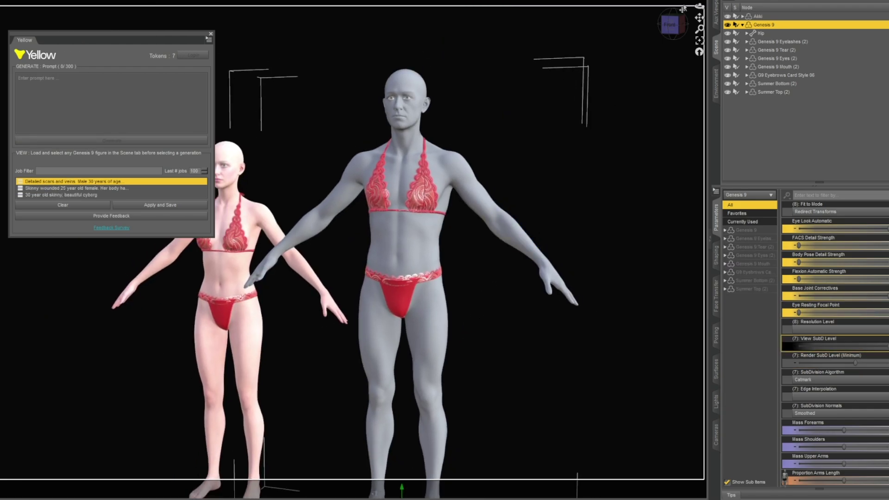
Examine the generated male body shape on Genesis 9 from the back and the front.
{"action": "left_click", "coordinate": [671, 28]}
{"action": "scroll", "coordinate": [288, 134], "scroll_direction": "up", "scroll_amount": 3}
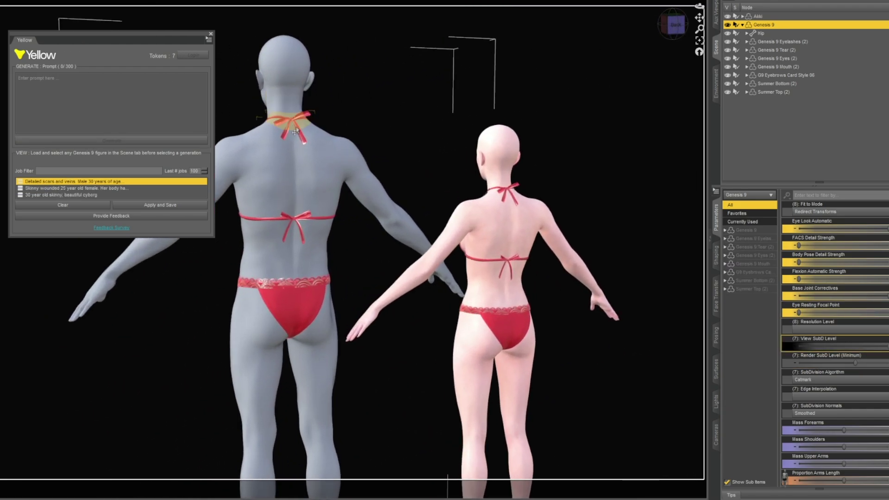
{"action": "left_click_drag", "start_coordinate": [674, 26], "coordinate": [712, 25]}
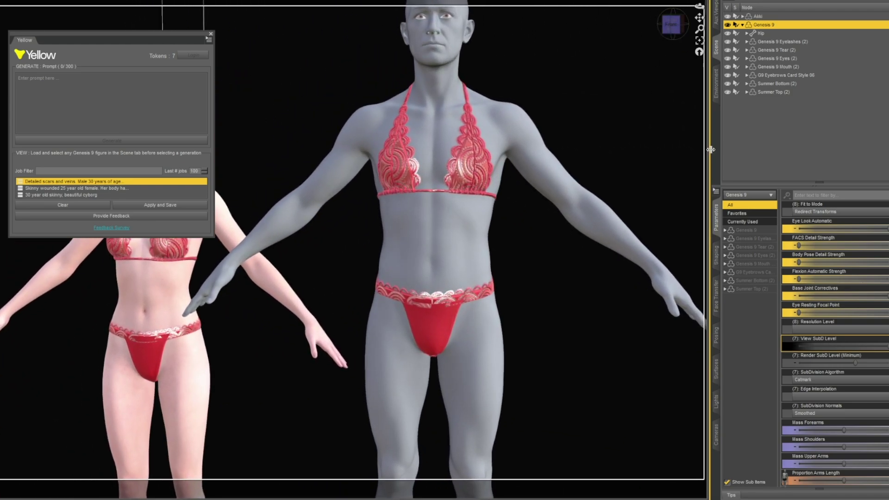
{"action": "scroll", "coordinate": [509, 311], "scroll_direction": "down", "scroll_amount": 2}
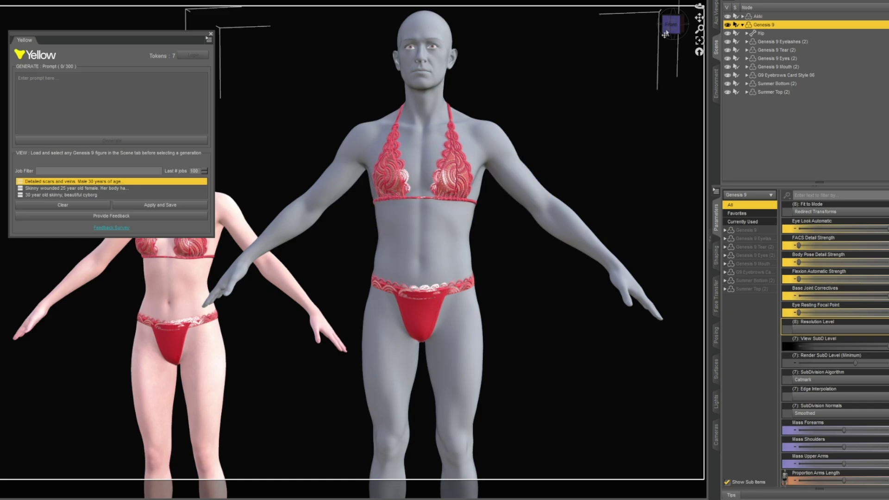
{"action": "left_click_drag", "start_coordinate": [700, 18], "coordinate": [776, 41]}
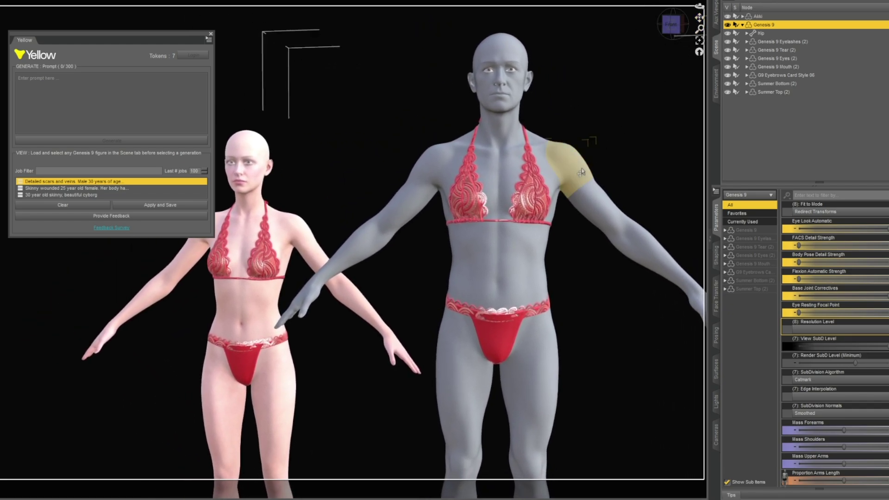
{"action": "scroll", "coordinate": [528, 199], "scroll_direction": "down", "scroll_amount": 3}
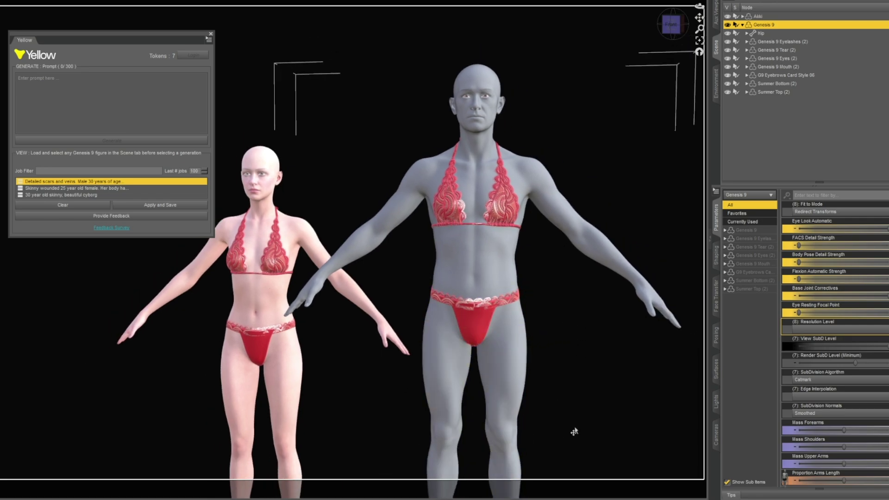
Activate the Joint Editor on Genesis 9 and turn on Edit Mode for its parameters.
{"action": "scroll", "coordinate": [564, 380], "scroll_direction": "down", "scroll_amount": 2}
{"action": "left_click_drag", "start_coordinate": [699, 19], "coordinate": [702, 0]}
{"action": "scroll", "coordinate": [571, 207], "scroll_direction": "up", "scroll_amount": 1}
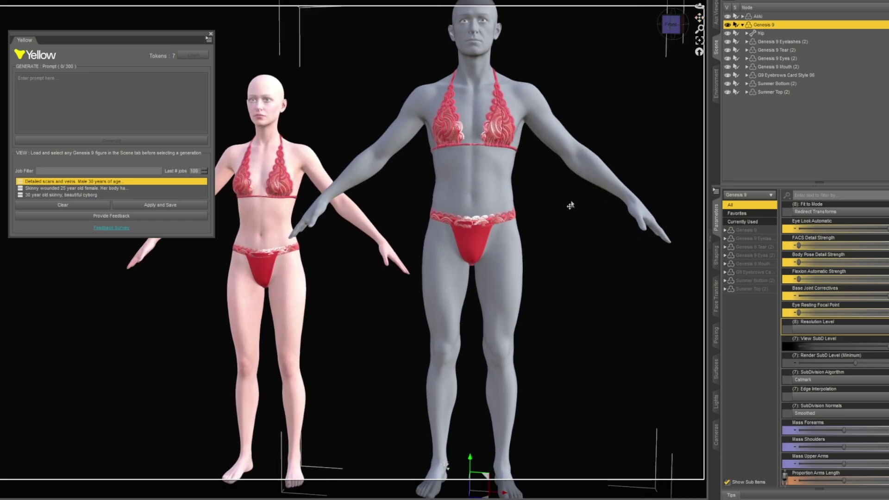
{"action": "mouse_move", "coordinate": [674, 29]}
{"action": "left_mouse_down"}
{"action": "mouse_move", "coordinate": [661, 27]}
{"action": "mouse_move", "coordinate": [673, 29]}
{"action": "left_mouse_up"}
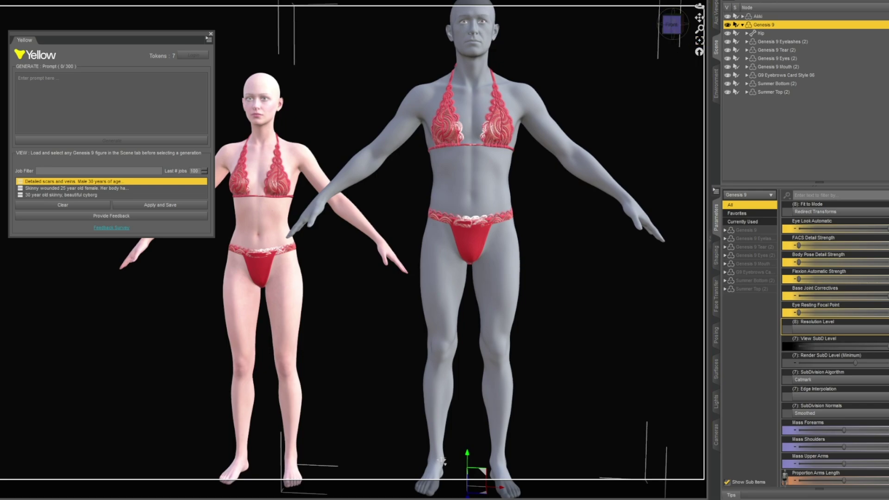
{"action": "key", "text": "alt+shift+j"}
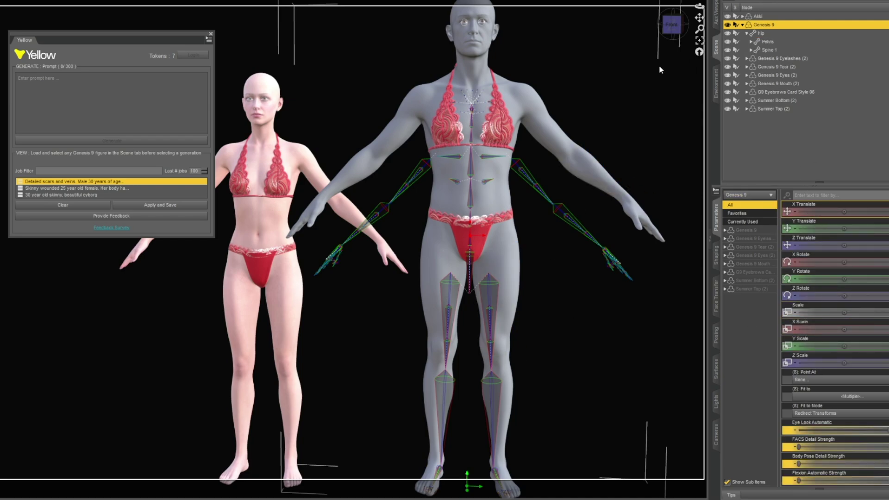
{"action": "right_click", "coordinate": [823, 205]}
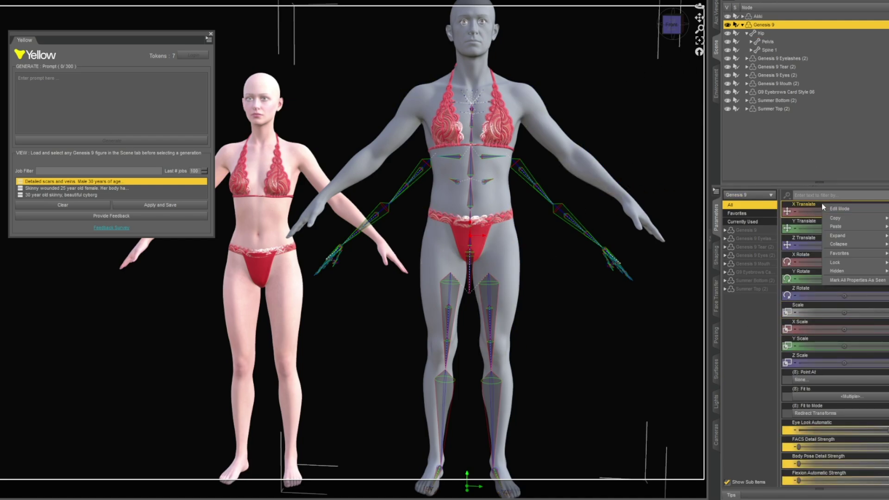
{"action": "left_click", "coordinate": [838, 209]}
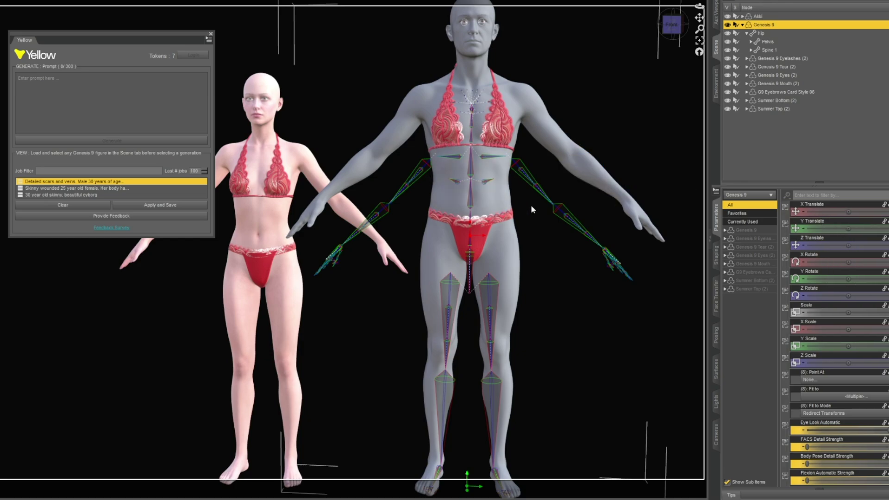
Adjust Genesis 9's rigging to its shape for all bones, with center points and end points adjusted.
{"action": "right_click", "coordinate": [492, 202]}
{"action": "mouse_move", "coordinate": [523, 238]}
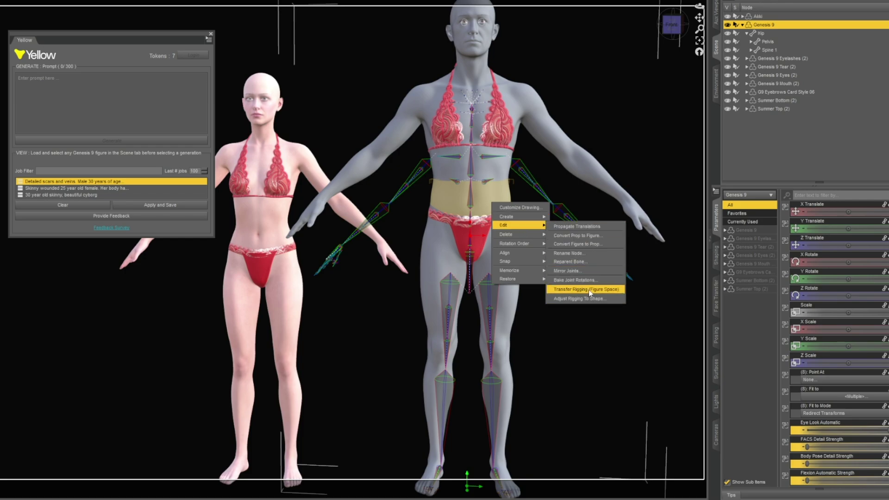
{"action": "left_click", "coordinate": [588, 299]}
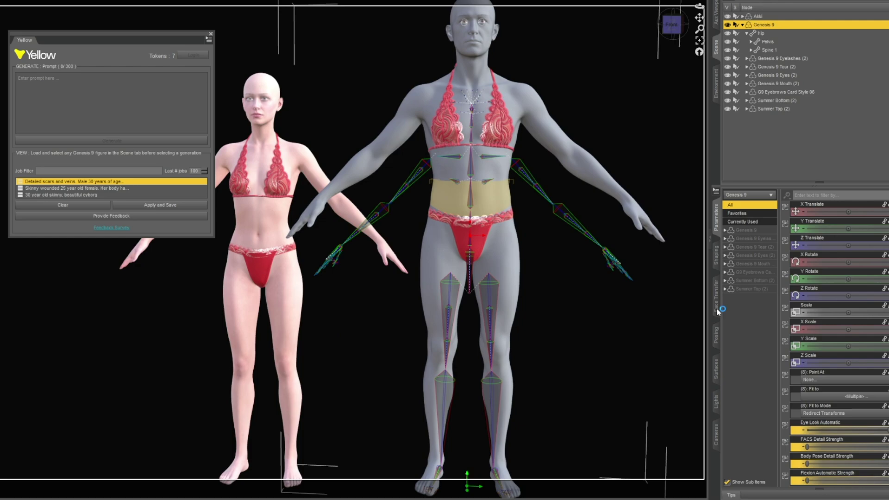
{"action": "left_click", "coordinate": [651, 396]}
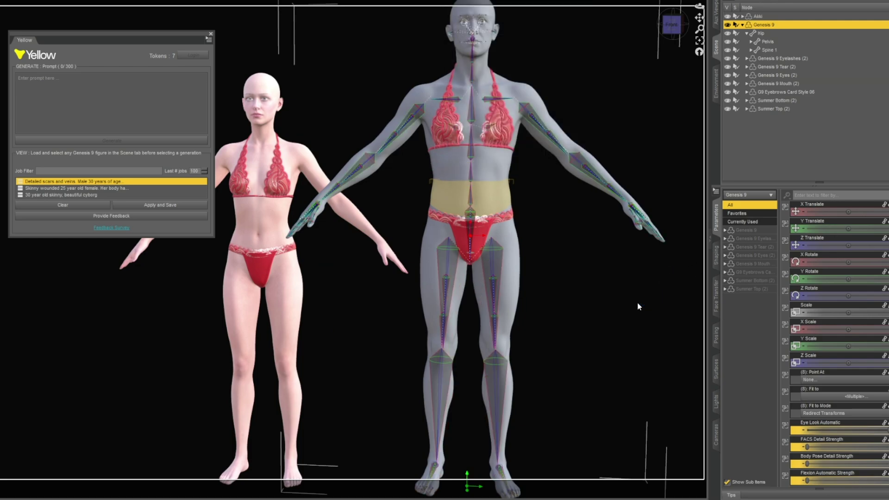
Open and close the ERC Freeze options for Genesis 9's X Translate property, and turn off parameter Edit Mode.
{"action": "right_click", "coordinate": [816, 205]}
{"action": "left_click", "coordinate": [839, 353]}
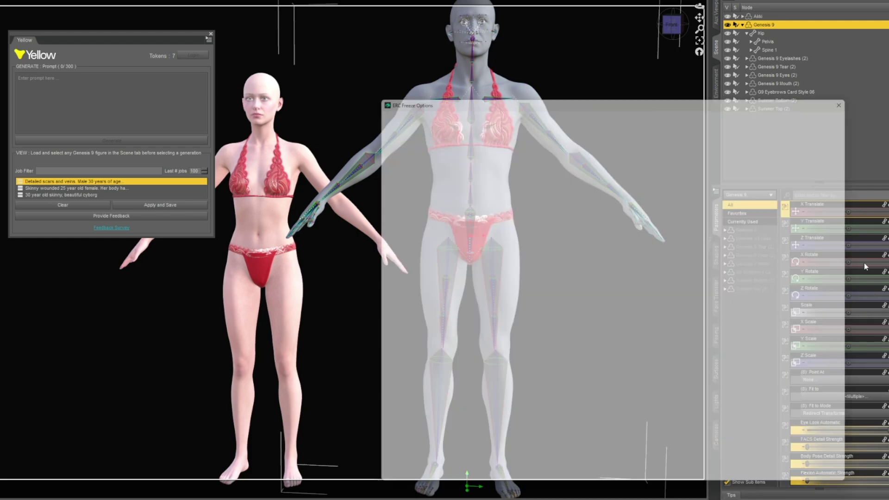
{"action": "left_click", "coordinate": [826, 488]}
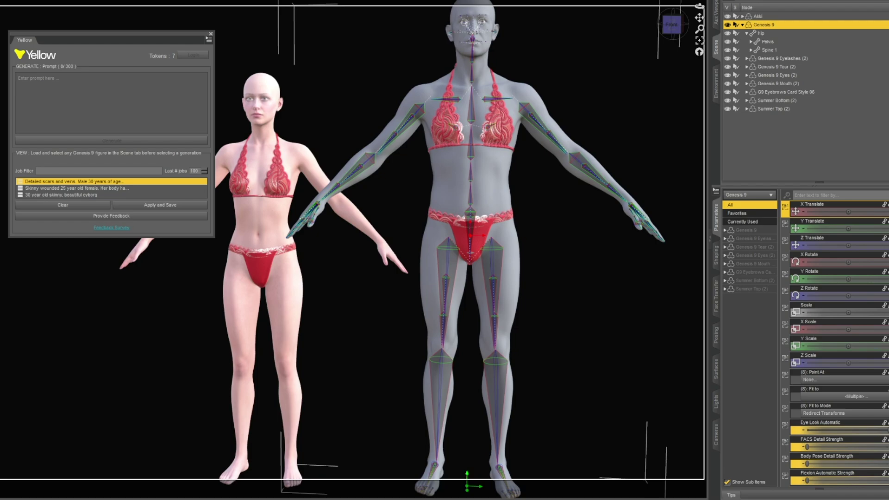
{"action": "right_click", "coordinate": [817, 205]}
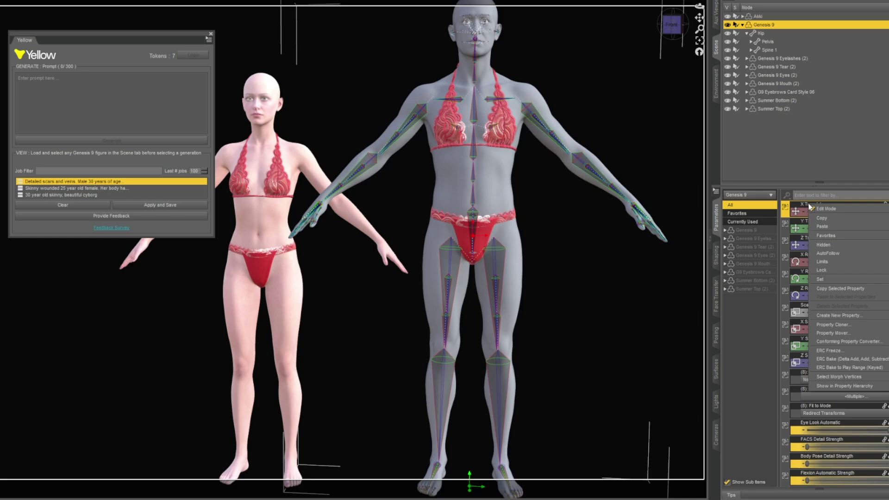
{"action": "left_click", "coordinate": [841, 209]}
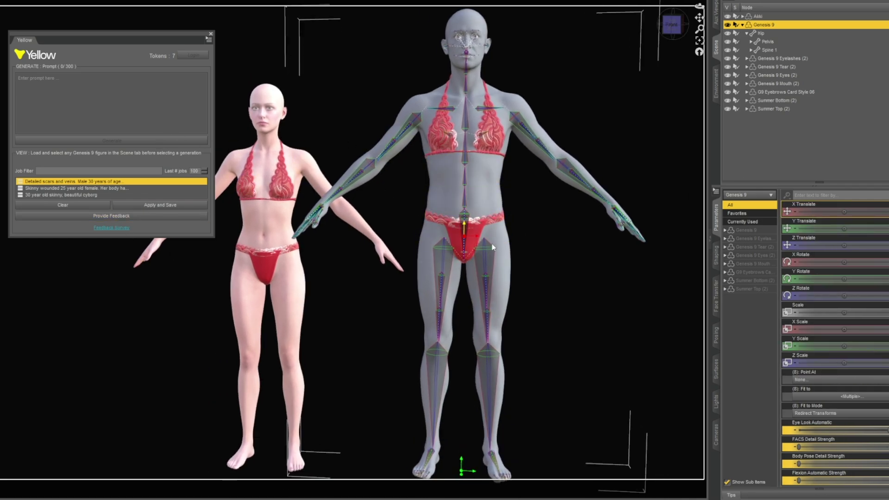
Select the smaller female figure beside Genesis 9 and frame it centrally in the viewport.
{"action": "left_click", "coordinate": [758, 16]}
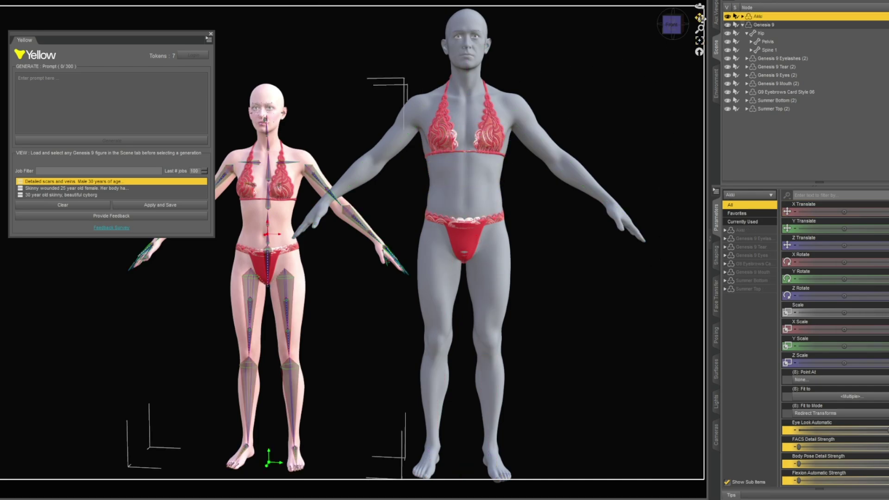
{"action": "left_click_drag", "start_coordinate": [700, 17], "coordinate": [766, 24]}
{"action": "middle_click_drag", "start_coordinate": [360, 195], "coordinate": [438, 192]}
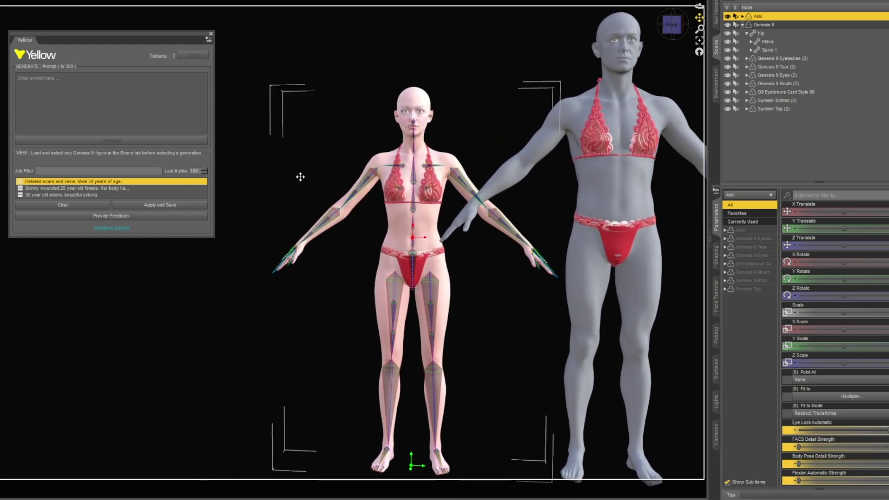
{"action": "scroll", "coordinate": [301, 177], "scroll_direction": "up", "scroll_amount": 2}
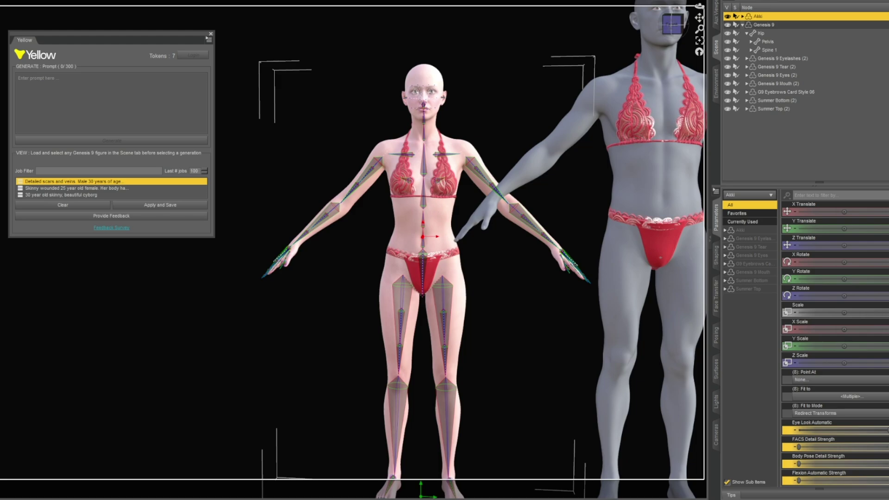
{"action": "scroll", "coordinate": [304, 119], "scroll_direction": "up", "scroll_amount": 3}
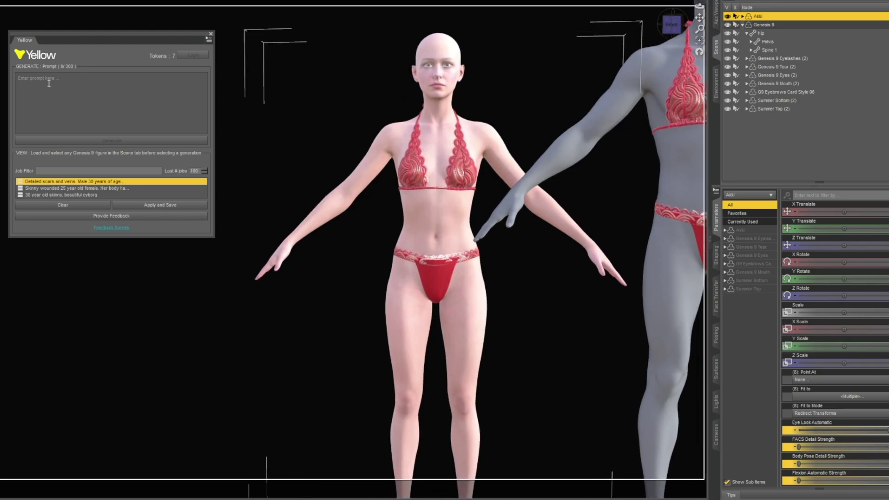
Generate a shape from the prompt "Dwarf, Chubby and has really long arms. The character has 4 arms. Legs are short and tiny. Massive feet and toes.".
{"action": "left_click", "coordinate": [49, 84]}
{"action": "type", "text": "Dwarf, Chubby and has really long arms. The character ha"}
{"action": "type", "text": "s 4 arms. Legs are short and tiny. Massive feet and toes."}
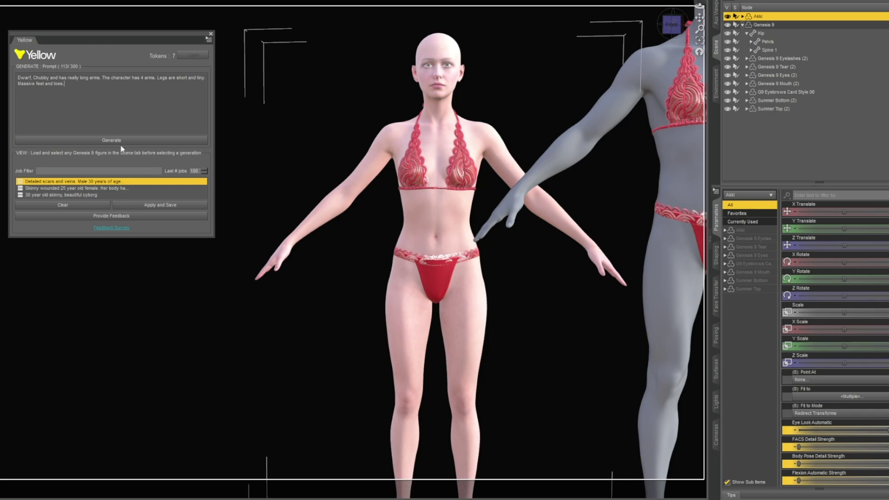
{"action": "left_click", "coordinate": [97, 139]}
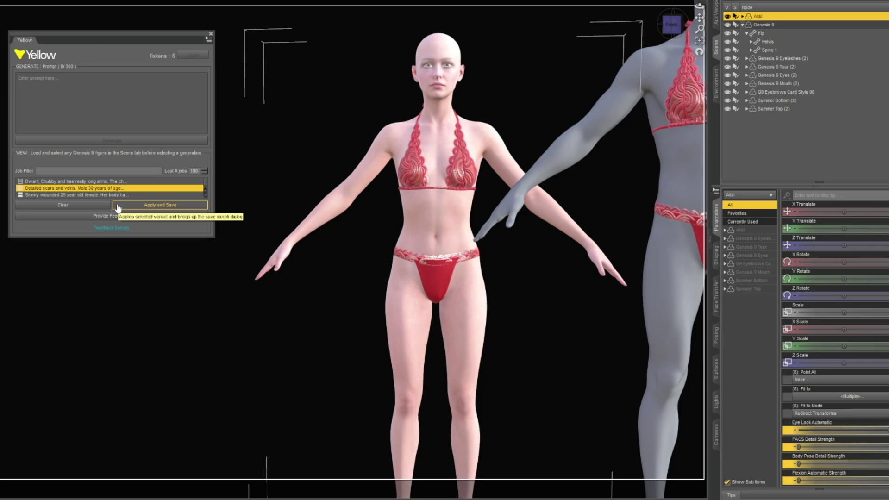
Apply the "Dwarf, Chubby" generation to the selected female figure and move it sideways along X, clear of Genesis 9.
{"action": "left_click", "coordinate": [71, 182]}
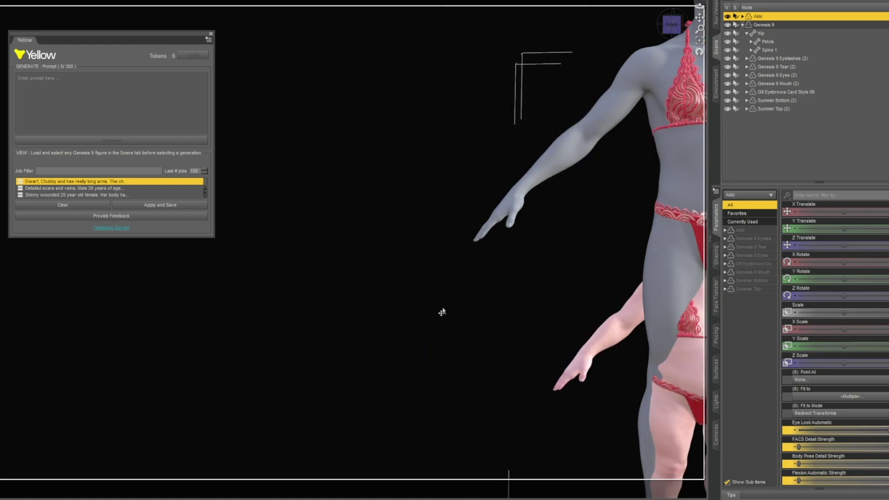
{"action": "scroll", "coordinate": [437, 305], "scroll_direction": "down", "scroll_amount": 1}
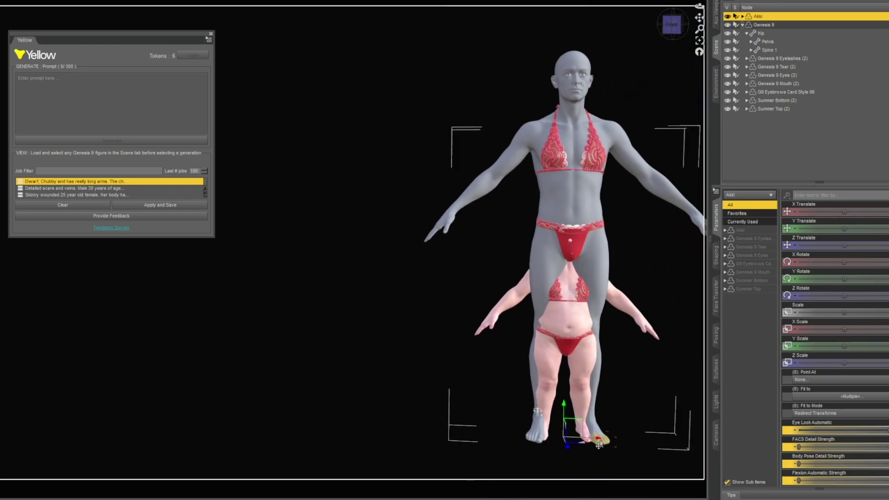
{"action": "left_click_drag", "start_coordinate": [597, 443], "coordinate": [397, 444]}
Examine the dwarf body shape up close and compare it with the tall male figure from the front and back.
{"action": "scroll", "coordinate": [381, 338], "scroll_direction": "up", "scroll_amount": 5}
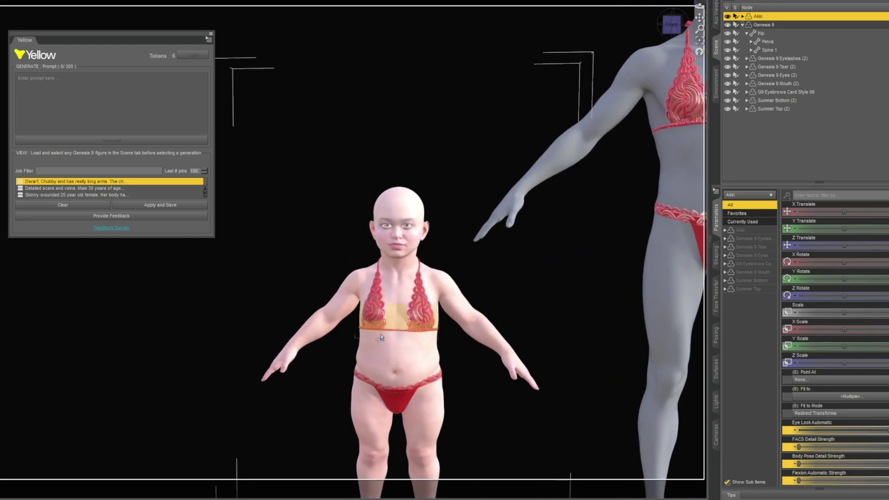
{"action": "scroll", "coordinate": [381, 338], "scroll_direction": "up", "scroll_amount": 3}
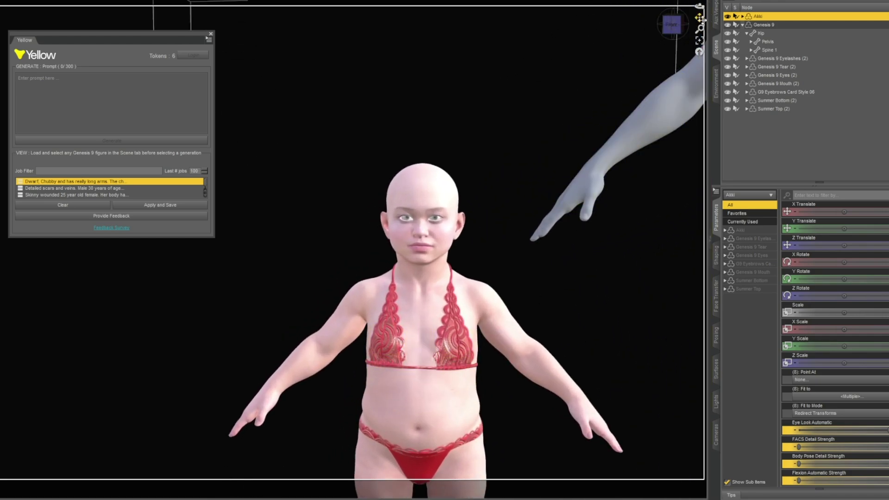
{"action": "left_click_drag", "start_coordinate": [701, 19], "coordinate": [574, 42]}
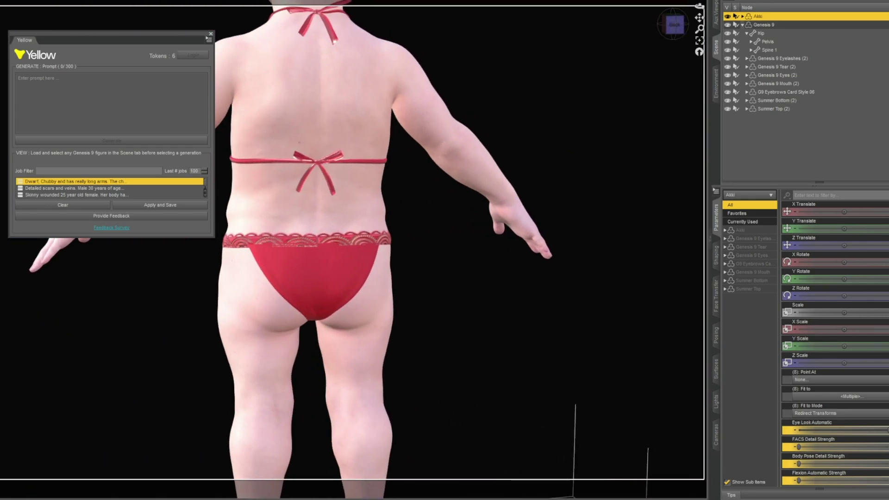
{"action": "left_click", "coordinate": [700, 51]}
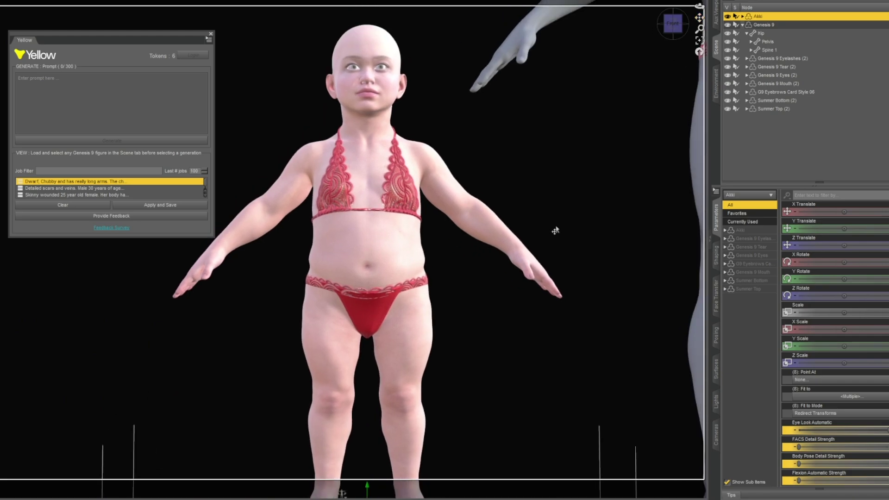
{"action": "scroll", "coordinate": [540, 254], "scroll_direction": "down", "scroll_amount": 3}
{"action": "left_click", "coordinate": [670, 24]}
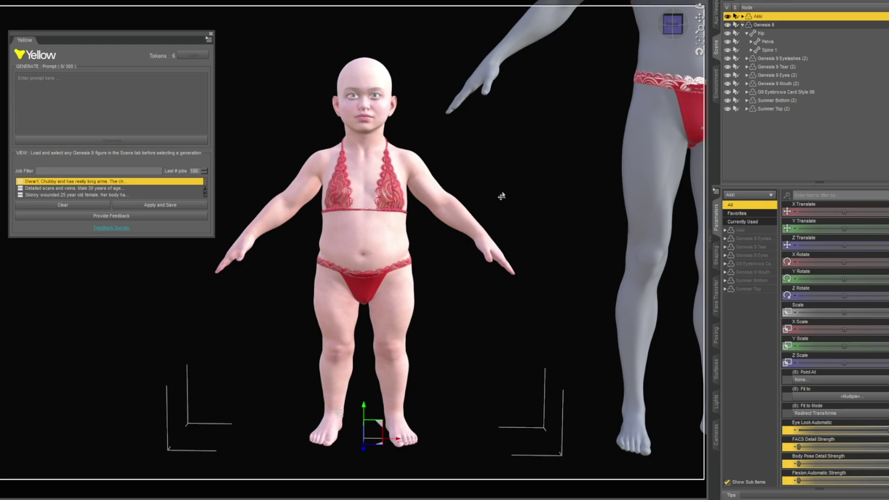
{"action": "key", "text": "ctrl+f"}
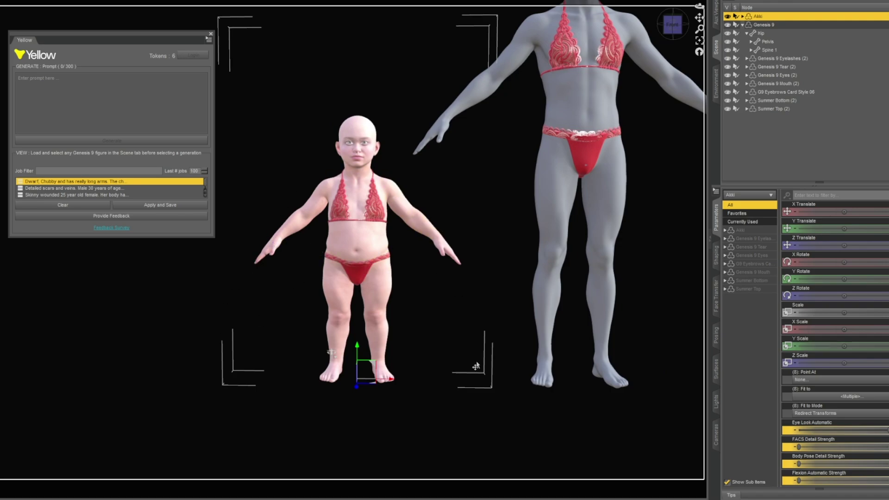
{"action": "scroll", "coordinate": [440, 307], "scroll_direction": "up", "scroll_amount": 3}
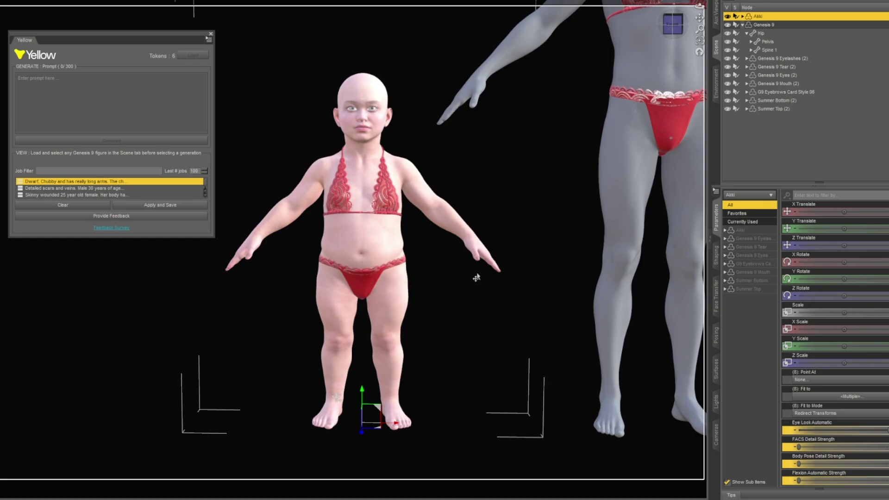
{"action": "scroll", "coordinate": [464, 315], "scroll_direction": "down", "scroll_amount": 2}
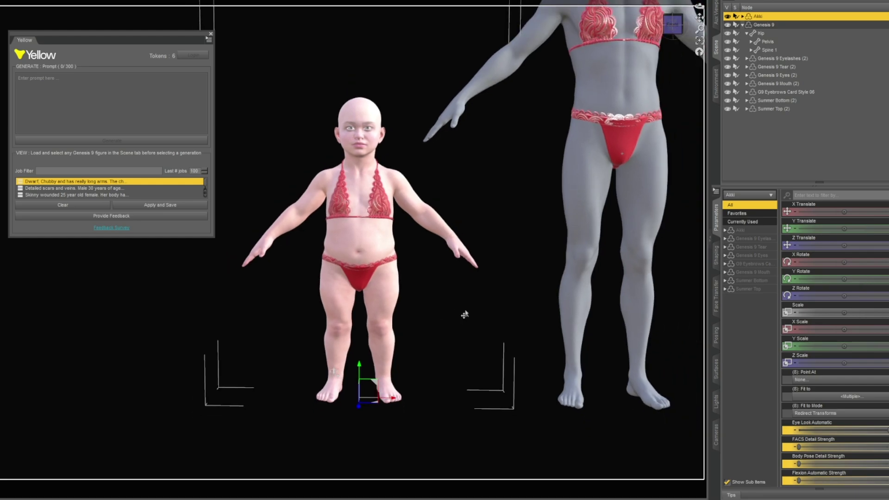
{"action": "scroll", "coordinate": [465, 314], "scroll_direction": "up", "scroll_amount": 1}
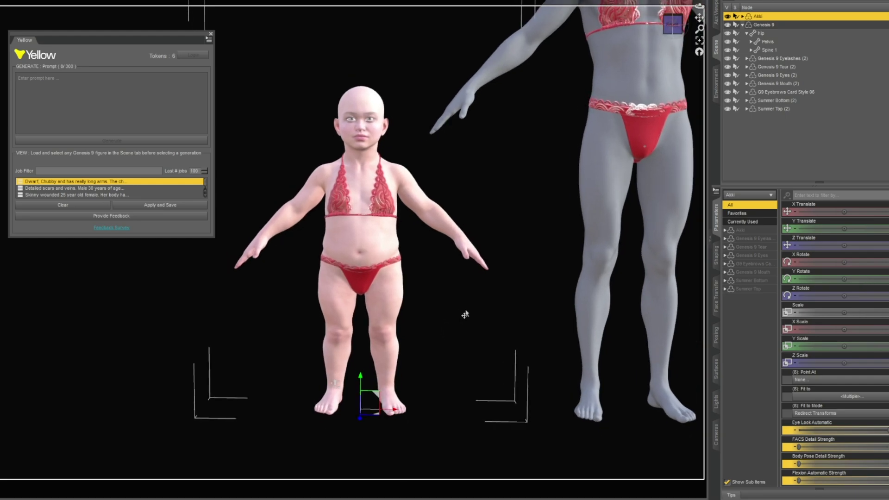
{"action": "left_click_drag", "start_coordinate": [671, 28], "coordinate": [787, 58]}
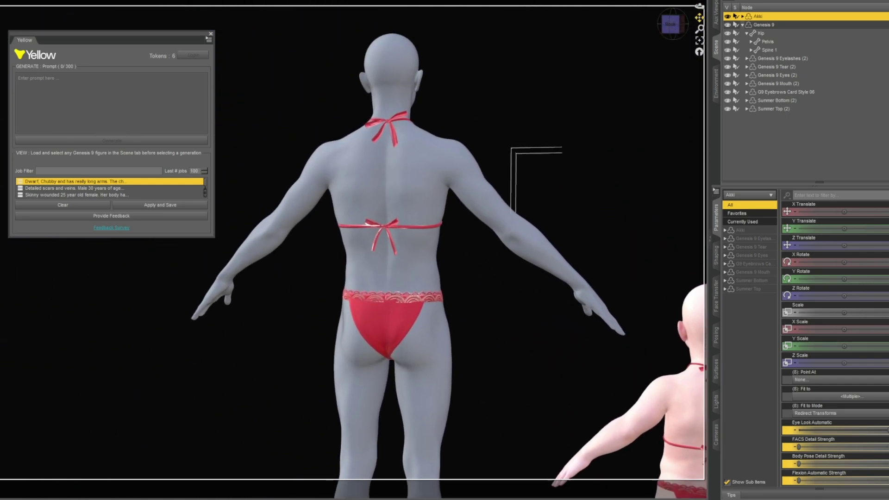
{"action": "left_click", "coordinate": [670, 23]}
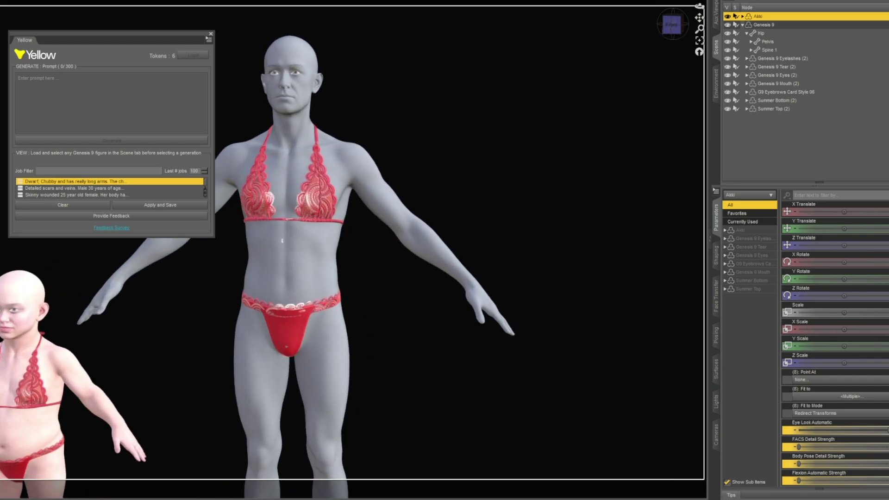
{"action": "left_click_drag", "start_coordinate": [701, 18], "coordinate": [509, 262]}
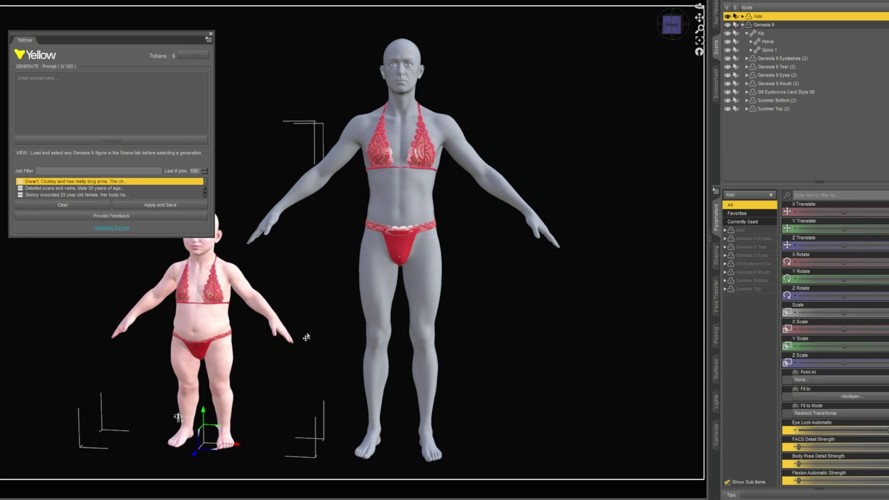
Generate a shape for the selected figure from the prompt "a character with alot of veins and scars.".
{"action": "scroll", "coordinate": [292, 357], "scroll_direction": "up", "scroll_amount": 5}
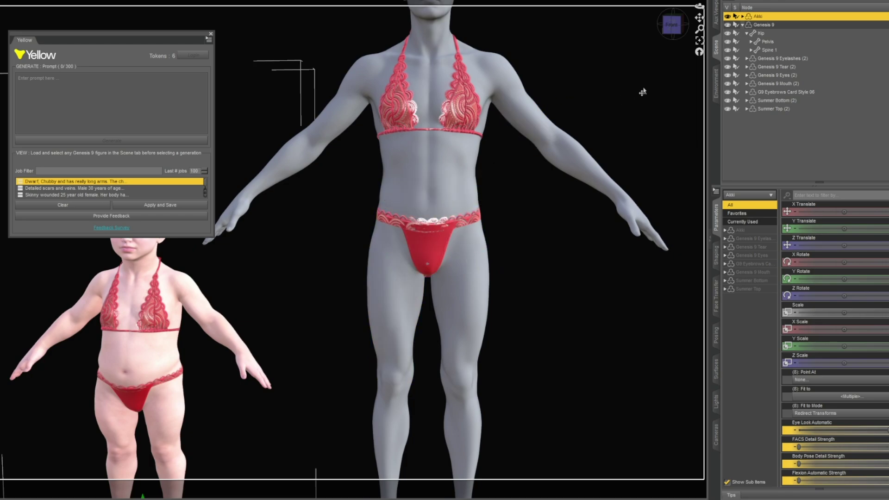
{"action": "left_click_drag", "start_coordinate": [699, 18], "coordinate": [822, 0]}
{"action": "left_click", "coordinate": [35, 86]}
{"action": "type", "text": "v"}
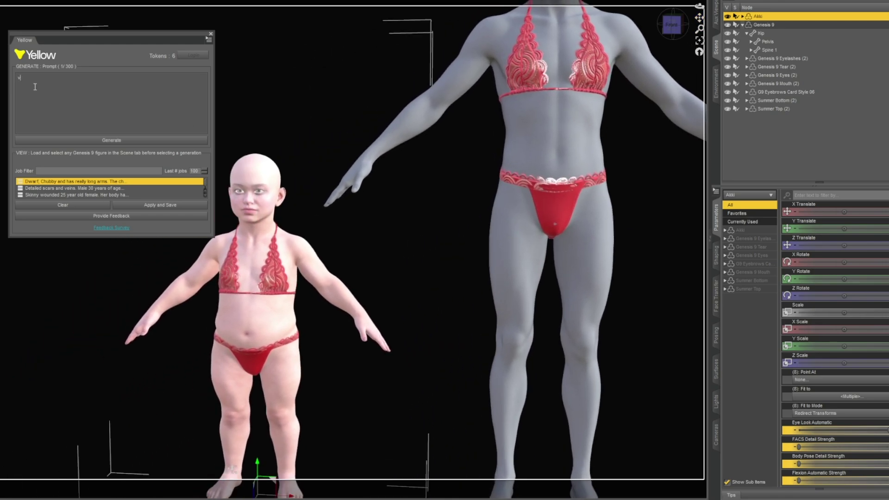
{"action": "key", "text": "BackSpace"}
{"action": "type", "text": "a charact"}
{"action": "type", "text": "er with alot of v"}
{"action": "type", "text": "ewin"}
{"action": "key", "text": "BackSpace"}
{"action": "key", "text": "BackSpace"}
{"action": "type", "text": "ins and a"}
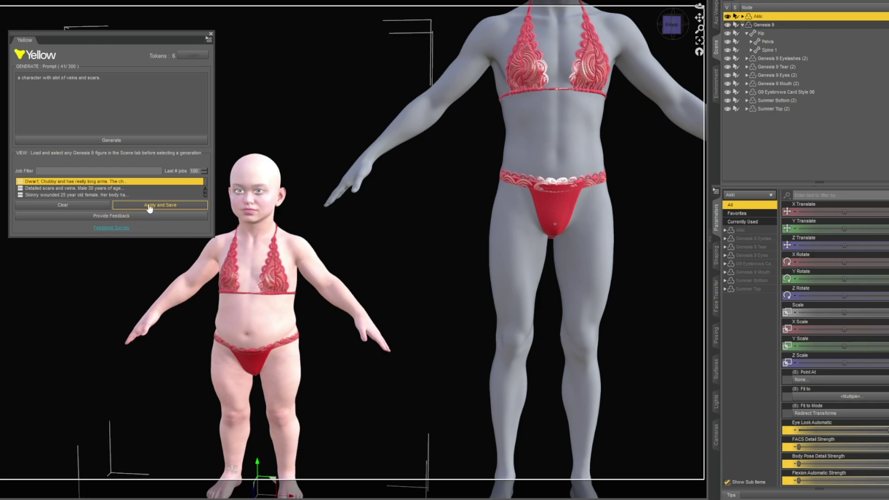
{"action": "left_click", "coordinate": [120, 139]}
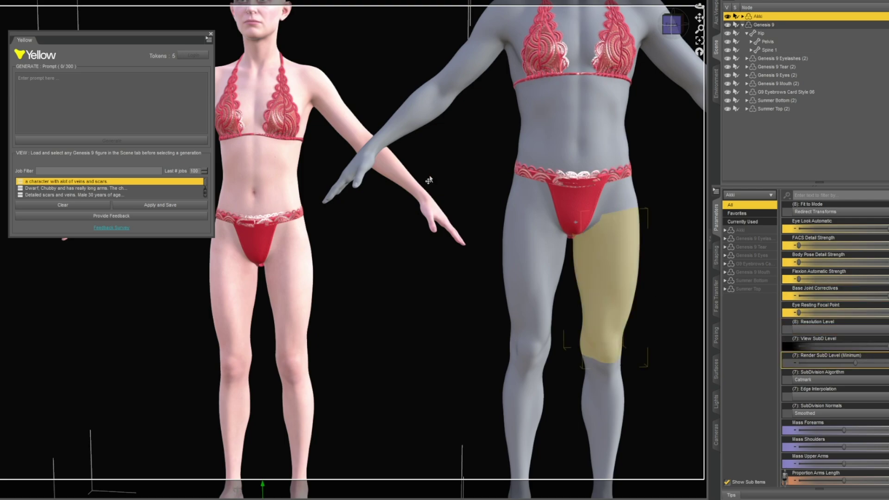
Examine the veins-and-scars body shape on the smaller figure up close from the front.
{"action": "left_click_drag", "start_coordinate": [699, 20], "coordinate": [787, 78]}
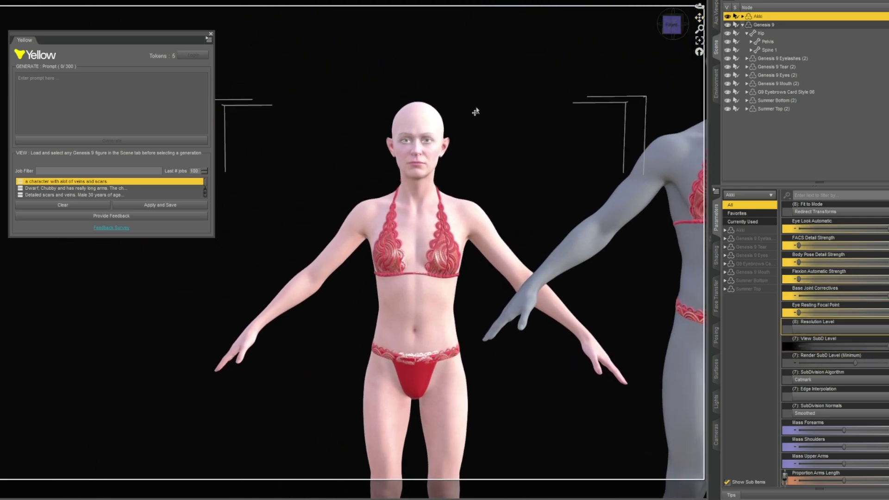
{"action": "scroll", "coordinate": [475, 112], "scroll_direction": "up", "scroll_amount": 5}
{"action": "scroll", "coordinate": [492, 196], "scroll_direction": "down", "scroll_amount": 4}
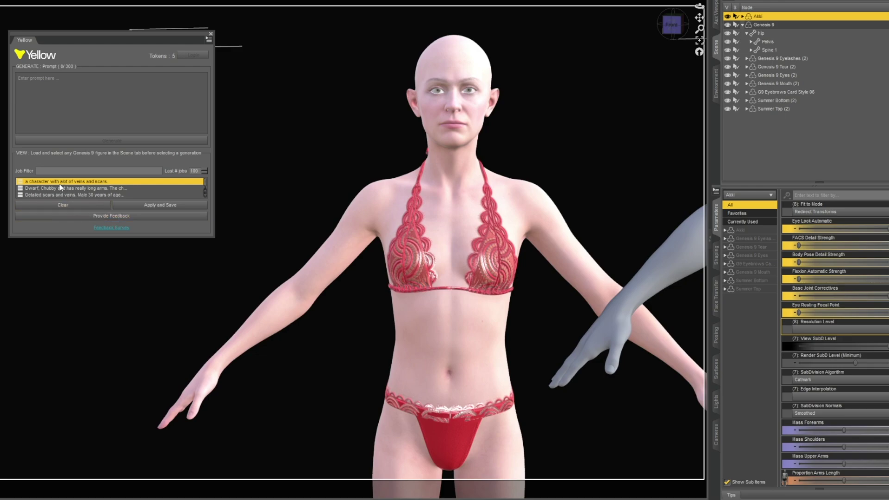
Compare the full-body proportions of the veins-and-scars figure and the taller grey male from the front.
{"action": "scroll", "coordinate": [457, 235], "scroll_direction": "down", "scroll_amount": 2}
{"action": "scroll", "coordinate": [458, 235], "scroll_direction": "up", "scroll_amount": 2}
{"action": "scroll", "coordinate": [457, 234], "scroll_direction": "down", "scroll_amount": 3}
{"action": "left_click_drag", "start_coordinate": [671, 25], "coordinate": [402, 342]}
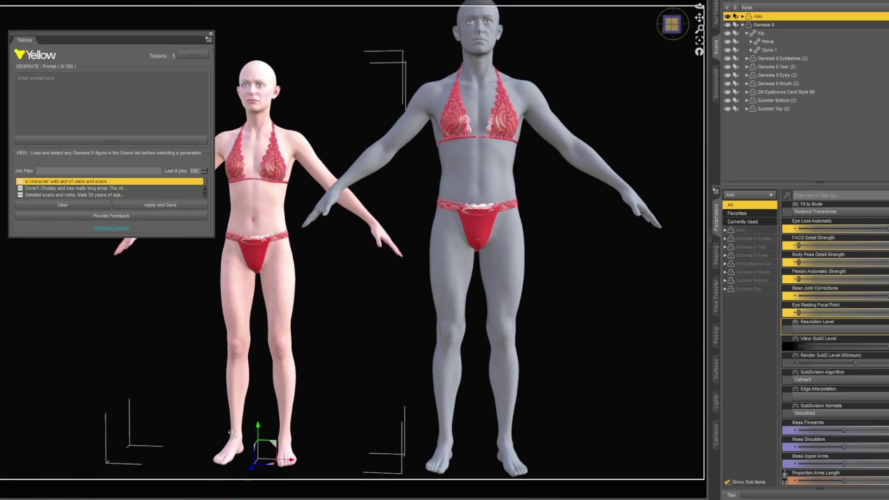
{"action": "left_click", "coordinate": [675, 30]}
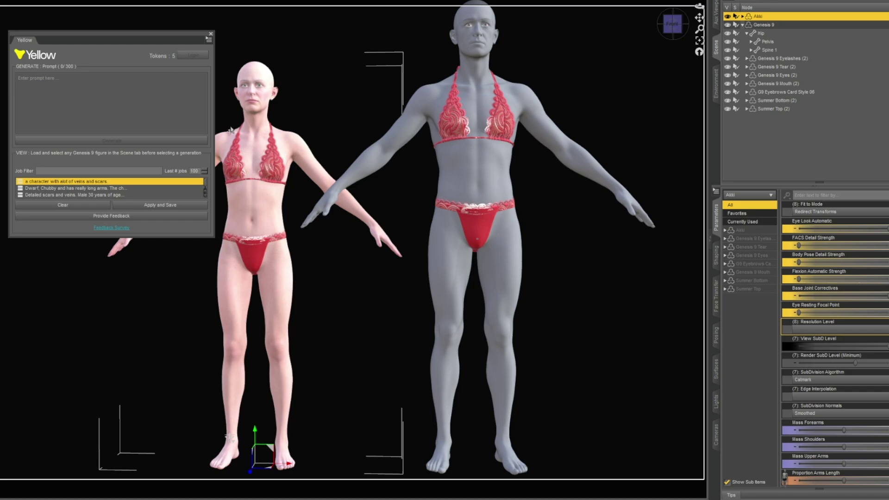
{"action": "scroll", "coordinate": [392, 284], "scroll_direction": "up", "scroll_amount": 2}
{"action": "scroll", "coordinate": [393, 283], "scroll_direction": "down", "scroll_amount": 1}
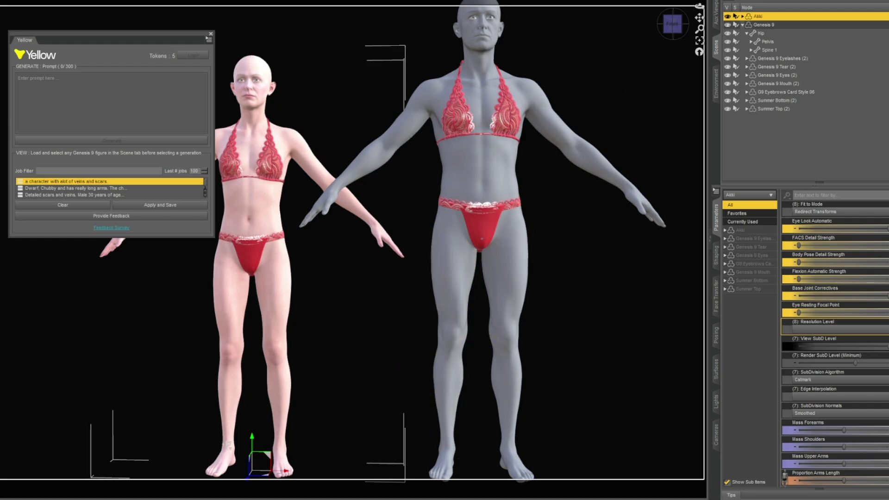
{"action": "left_click_drag", "start_coordinate": [699, 18], "coordinate": [716, 11]}
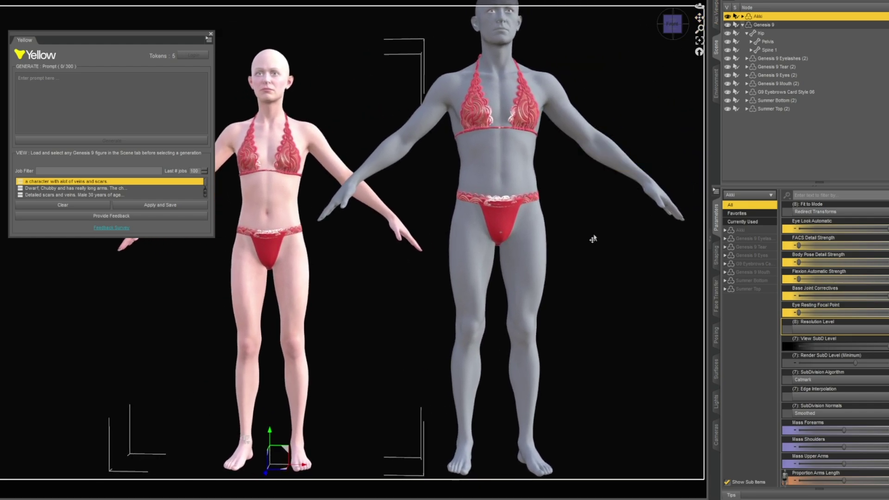
{"action": "scroll", "coordinate": [380, 299], "scroll_direction": "up", "scroll_amount": 5}
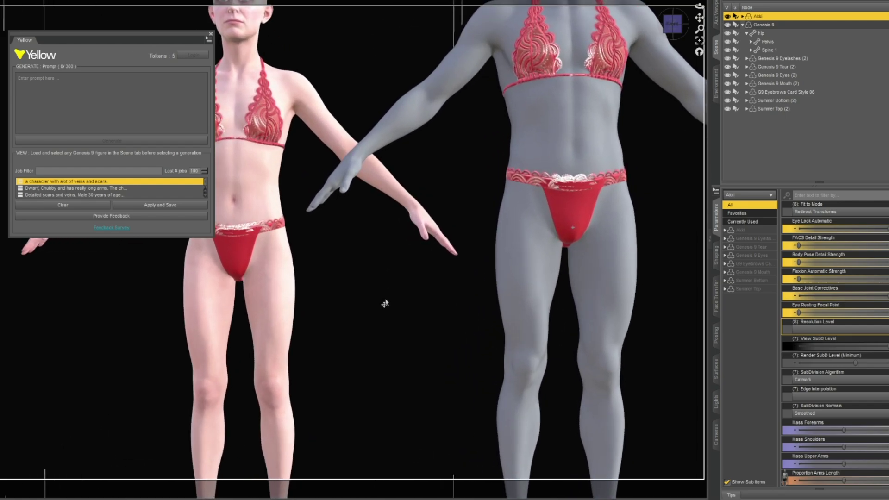
{"action": "scroll", "coordinate": [385, 304], "scroll_direction": "down", "scroll_amount": 2}
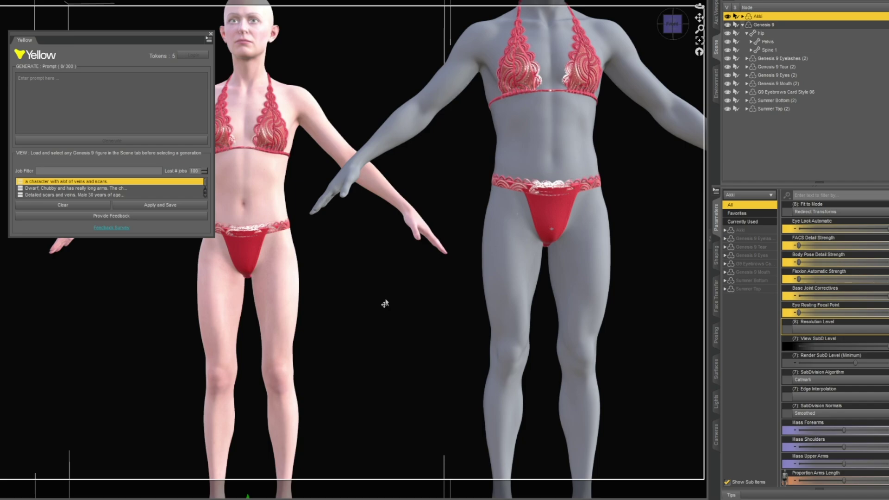
{"action": "scroll", "coordinate": [384, 303], "scroll_direction": "down", "scroll_amount": 2}
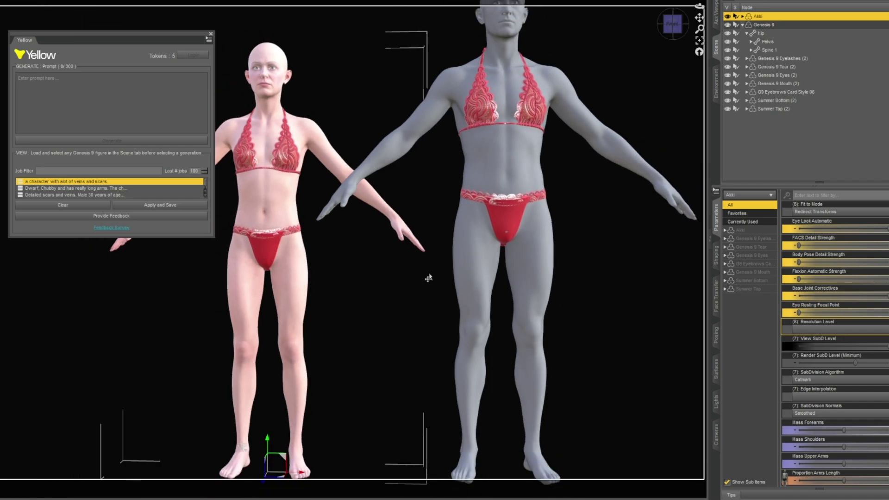
{"action": "left_click_drag", "start_coordinate": [672, 24], "coordinate": [667, 24]}
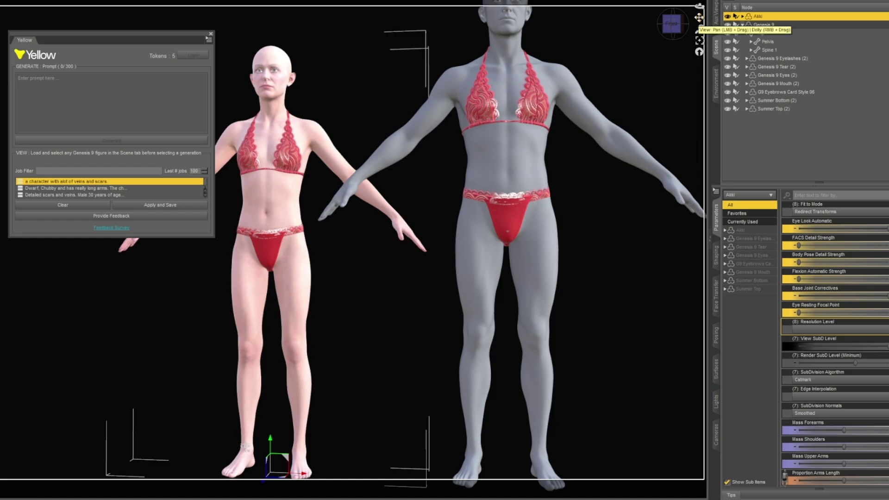
Inspect the smaller figure's face, chest and abdomen up close for the requested veins and scars.
{"action": "left_click_drag", "start_coordinate": [698, 17], "coordinate": [368, 174]}
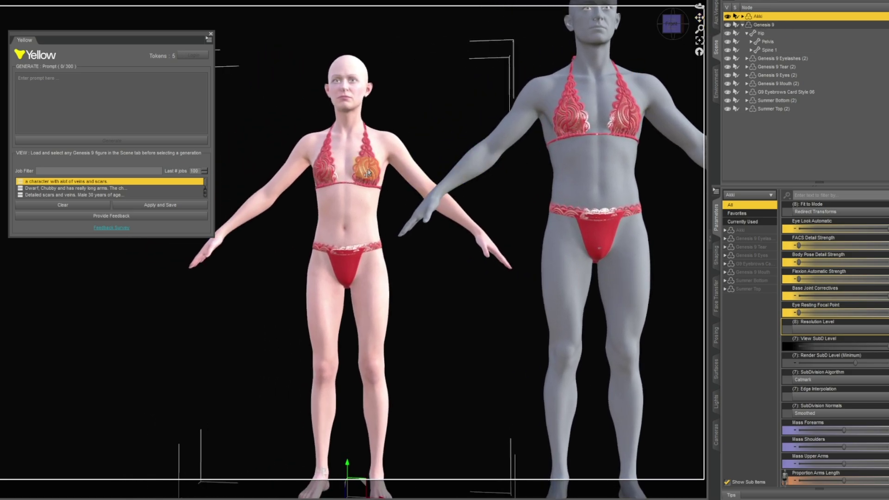
{"action": "scroll", "coordinate": [368, 174], "scroll_direction": "up", "scroll_amount": 3}
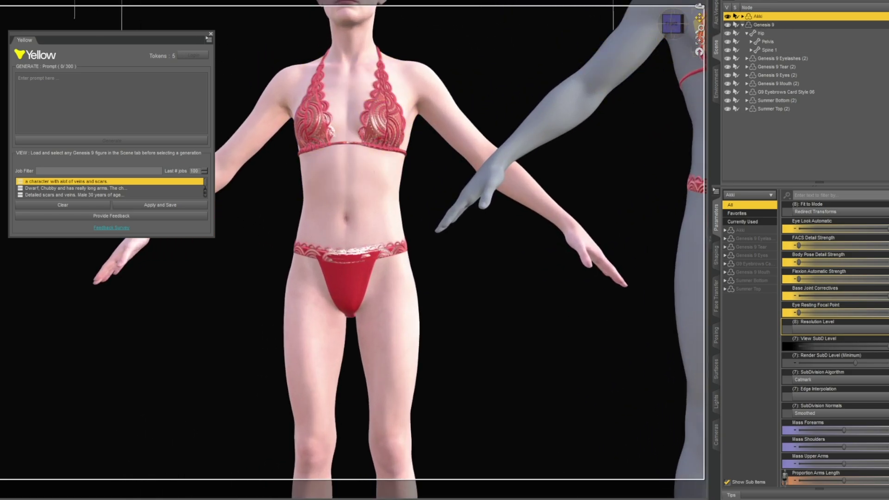
{"action": "left_click_drag", "start_coordinate": [699, 18], "coordinate": [667, 116]}
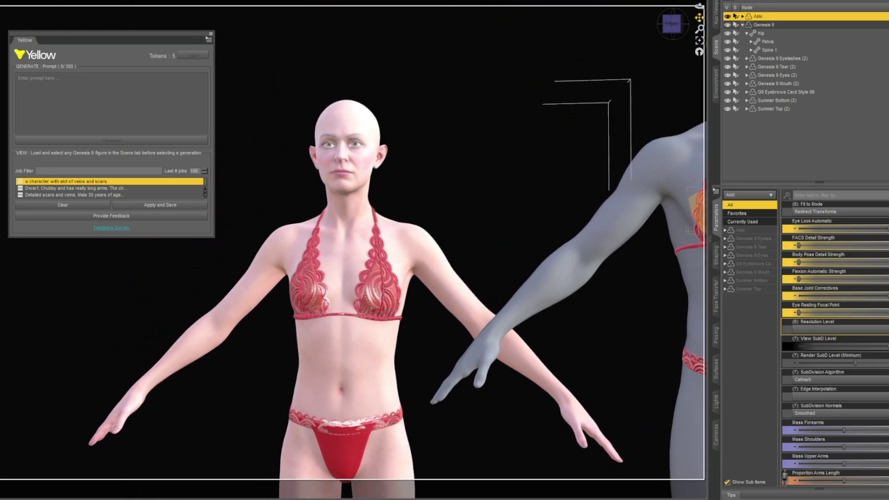
{"action": "scroll", "coordinate": [478, 116], "scroll_direction": "up", "scroll_amount": 2}
{"action": "scroll", "coordinate": [477, 116], "scroll_direction": "down", "scroll_amount": 2}
{"action": "mouse_move", "coordinate": [670, 25]}
{"action": "left_mouse_down"}
{"action": "mouse_move", "coordinate": [819, 26]}
{"action": "mouse_move", "coordinate": [671, 25]}
{"action": "left_mouse_up"}
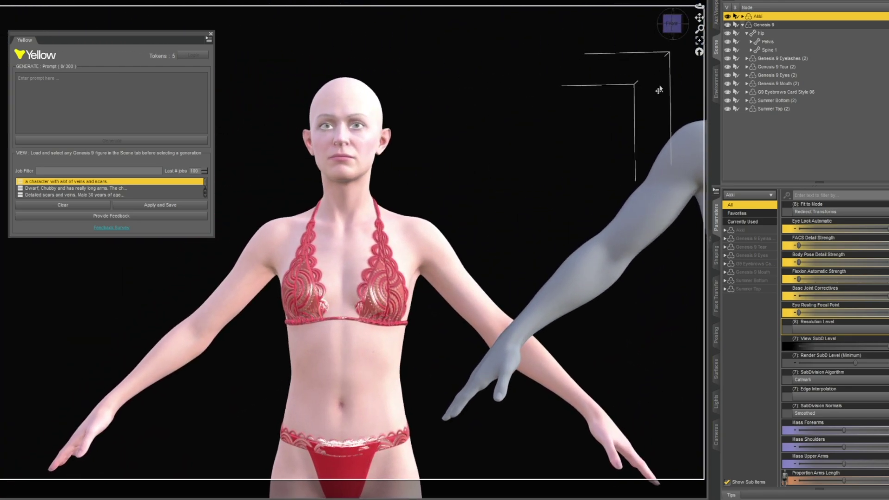
{"action": "scroll", "coordinate": [506, 186], "scroll_direction": "down", "scroll_amount": 2}
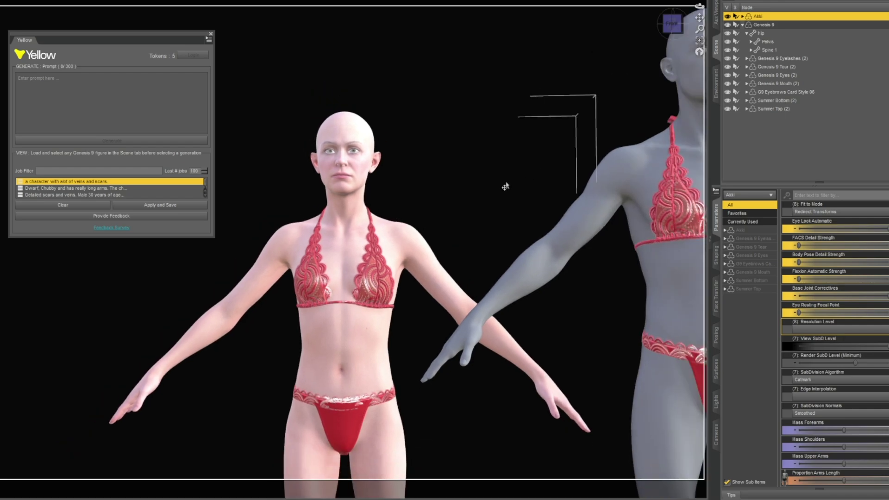
{"action": "scroll", "coordinate": [506, 186], "scroll_direction": "up", "scroll_amount": 5}
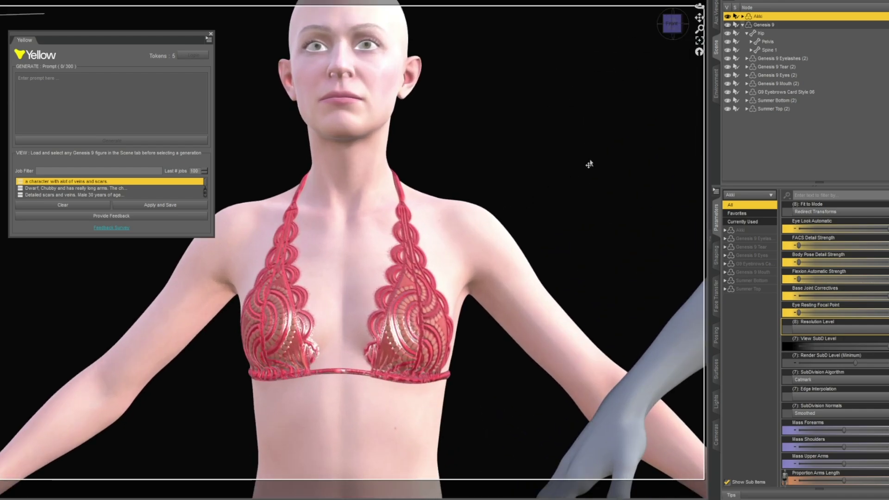
{"action": "scroll", "coordinate": [584, 162], "scroll_direction": "up", "scroll_amount": 3}
{"action": "scroll", "coordinate": [584, 162], "scroll_direction": "down", "scroll_amount": 5}
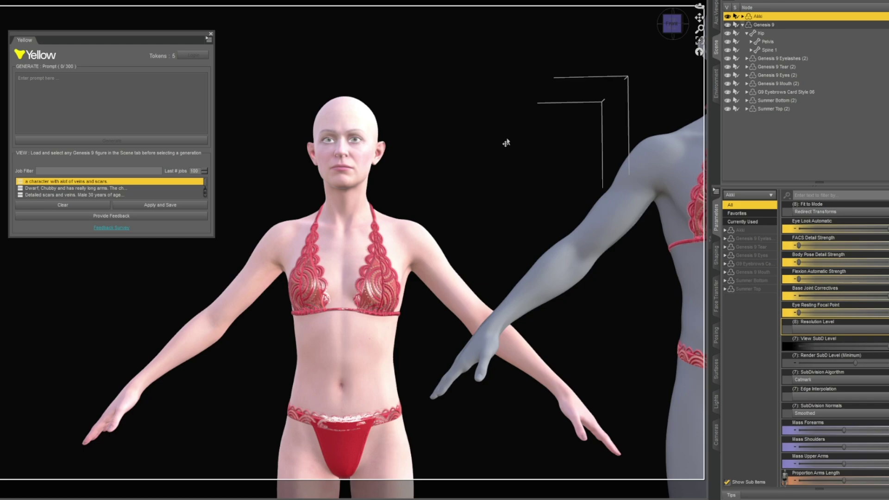
{"action": "scroll", "coordinate": [438, 138], "scroll_direction": "up", "scroll_amount": 5}
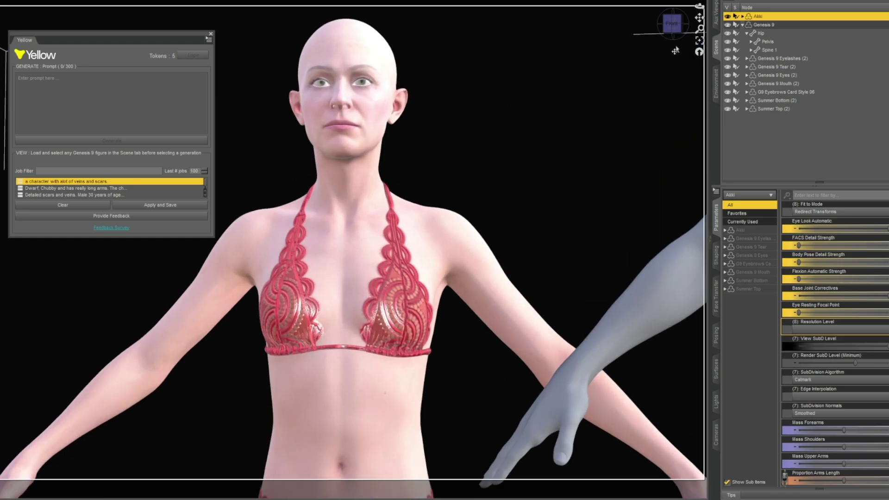
{"action": "left_click_drag", "start_coordinate": [698, 17], "coordinate": [651, 44]}
{"action": "scroll", "coordinate": [566, 135], "scroll_direction": "up", "scroll_amount": 2}
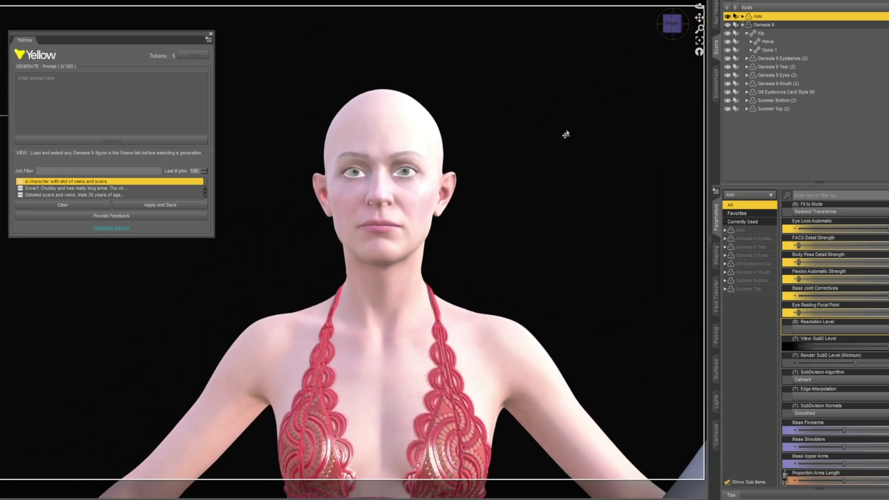
Compare the grey male's face and upper body with those of the smaller figure.
{"action": "mouse_move", "coordinate": [698, 18]}
{"action": "left_mouse_down"}
{"action": "mouse_move", "coordinate": [588, 33]}
{"action": "mouse_move", "coordinate": [594, 14]}
{"action": "mouse_move", "coordinate": [690, 19]}
{"action": "mouse_move", "coordinate": [646, 8]}
{"action": "mouse_move", "coordinate": [584, 13]}
{"action": "mouse_move", "coordinate": [574, 26]}
{"action": "mouse_move", "coordinate": [701, 5]}
{"action": "mouse_move", "coordinate": [443, 175]}
{"action": "left_mouse_up"}
{"action": "scroll", "coordinate": [444, 175], "scroll_direction": "down", "scroll_amount": 3}
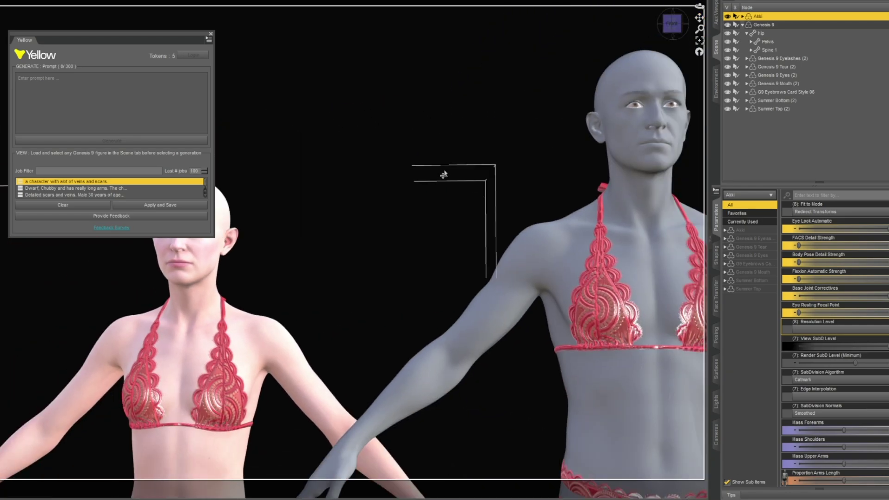
{"action": "scroll", "coordinate": [443, 174], "scroll_direction": "up", "scroll_amount": 5}
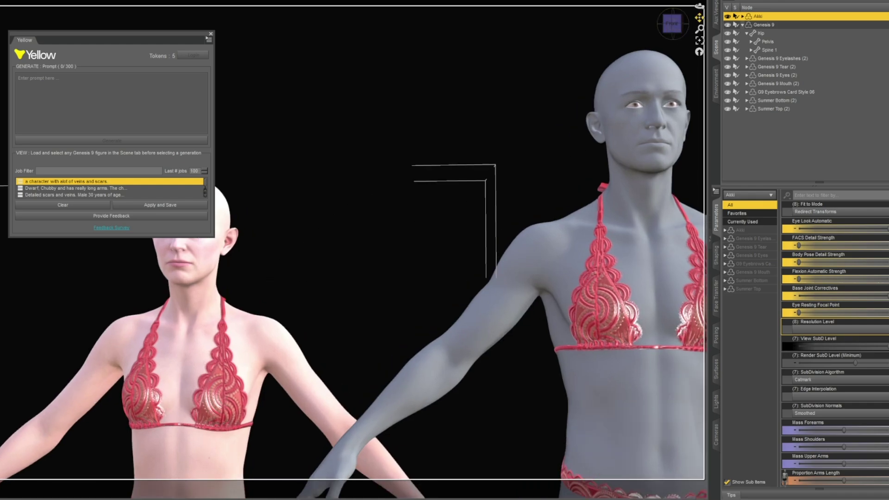
{"action": "mouse_move", "coordinate": [699, 18]}
{"action": "left_mouse_down"}
{"action": "mouse_move", "coordinate": [880, 5]}
{"action": "mouse_move", "coordinate": [551, 7]}
{"action": "mouse_move", "coordinate": [698, 16]}
{"action": "left_mouse_up"}
{"action": "scroll", "coordinate": [371, 178], "scroll_direction": "up", "scroll_amount": 4}
{"action": "scroll", "coordinate": [371, 178], "scroll_direction": "down", "scroll_amount": 5}
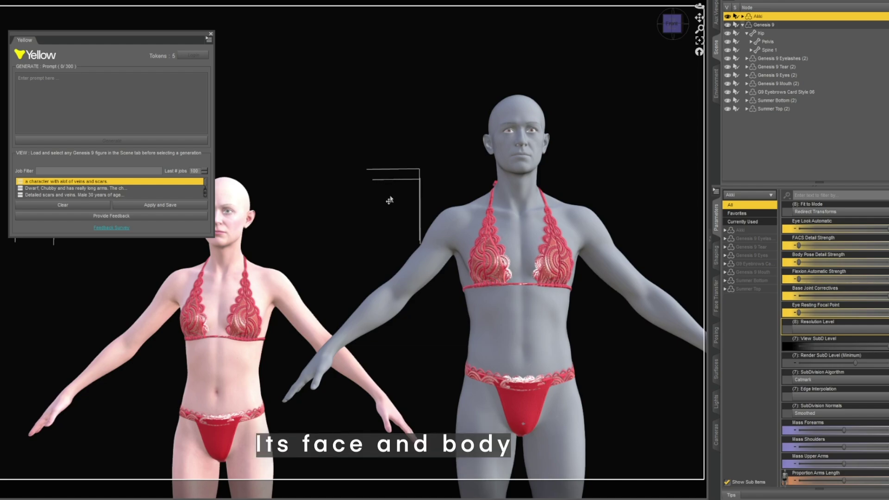
{"action": "scroll", "coordinate": [347, 206], "scroll_direction": "down", "scroll_amount": 2}
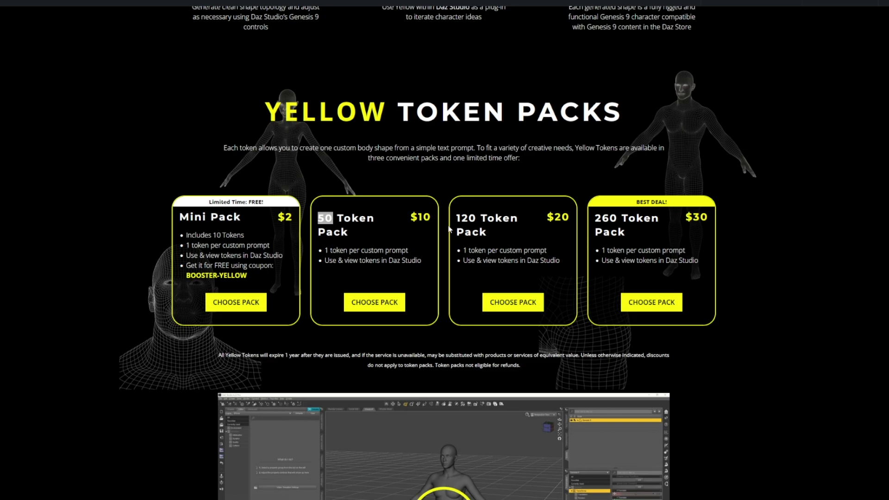
Switch to the Yellow product page in the browser and look over the token packs and frequently asked questions.
{"action": "scroll", "coordinate": [442, 213], "scroll_direction": "down", "scroll_amount": 8}
{"action": "scroll", "coordinate": [445, 218], "scroll_direction": "down", "scroll_amount": 6}
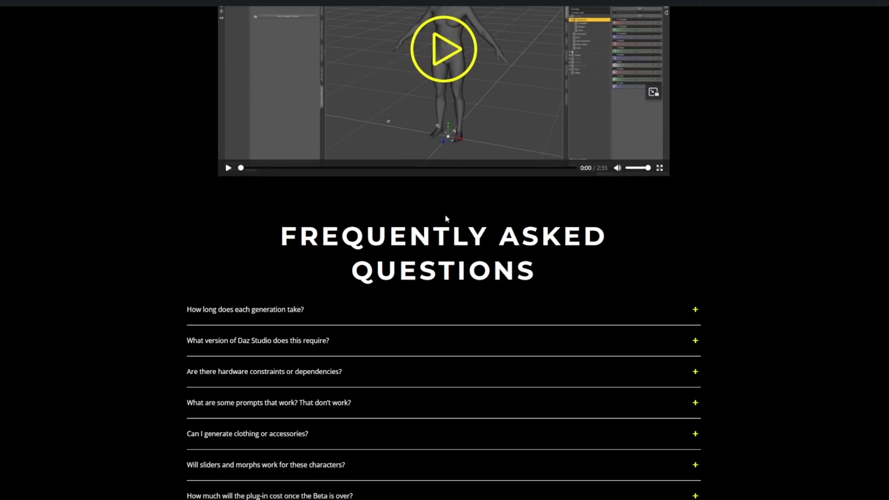
{"action": "scroll", "coordinate": [446, 219], "scroll_direction": "up", "scroll_amount": 5}
{"action": "scroll", "coordinate": [446, 219], "scroll_direction": "up", "scroll_amount": 8}
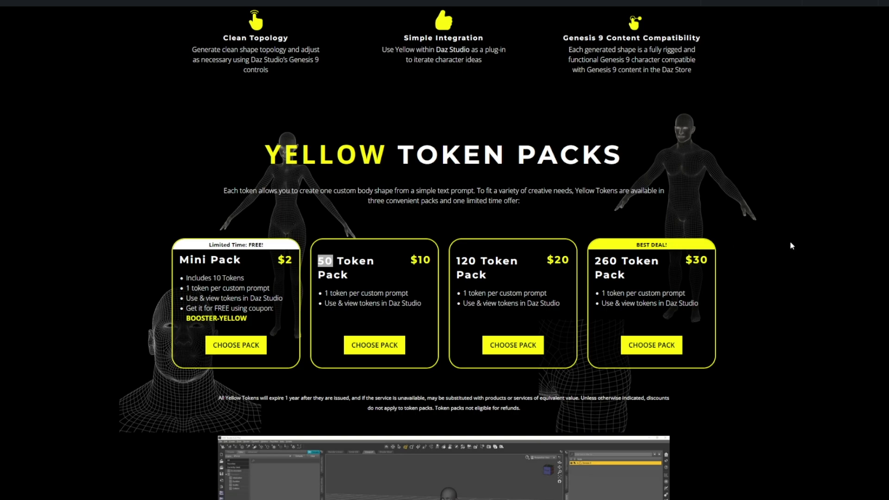
Read the Yellow feature descriptions, highlighting the "Ethically Trained AI Model" heading and the Versatile Design text.
{"action": "scroll", "coordinate": [787, 239], "scroll_direction": "up", "scroll_amount": 6}
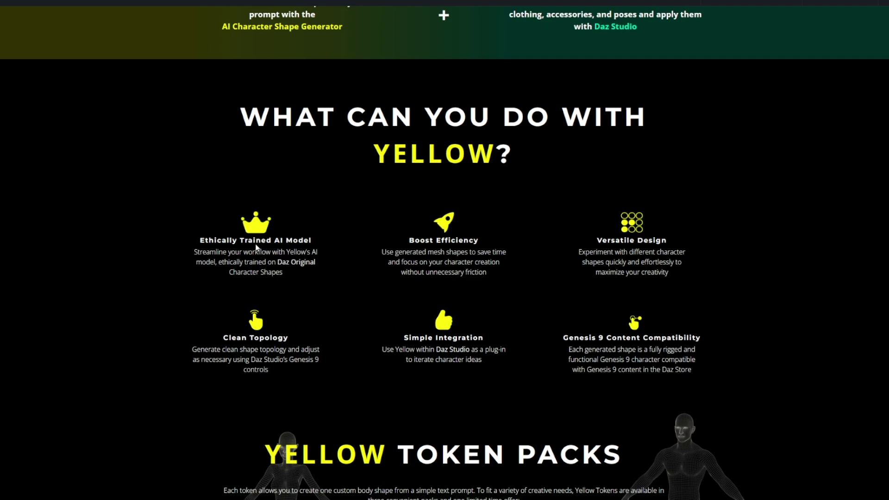
{"action": "left_click_drag", "start_coordinate": [200, 240], "coordinate": [307, 237]}
{"action": "left_click", "coordinate": [131, 313]}
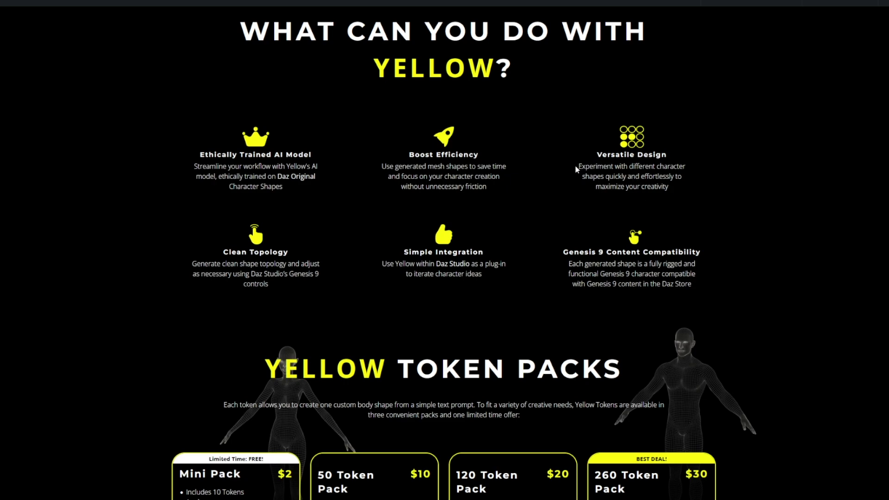
{"action": "left_click_drag", "start_coordinate": [578, 166], "coordinate": [614, 166]}
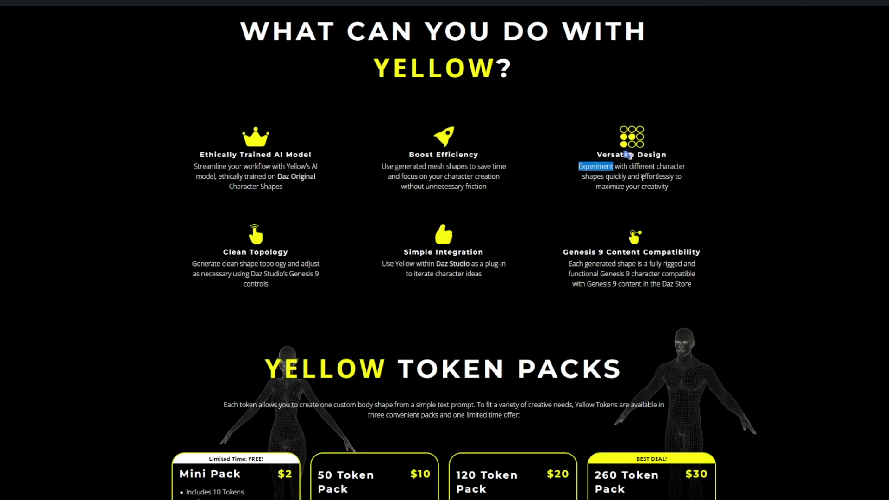
{"action": "left_click_drag", "start_coordinate": [615, 180], "coordinate": [685, 202]}
{"action": "left_click", "coordinate": [714, 205]}
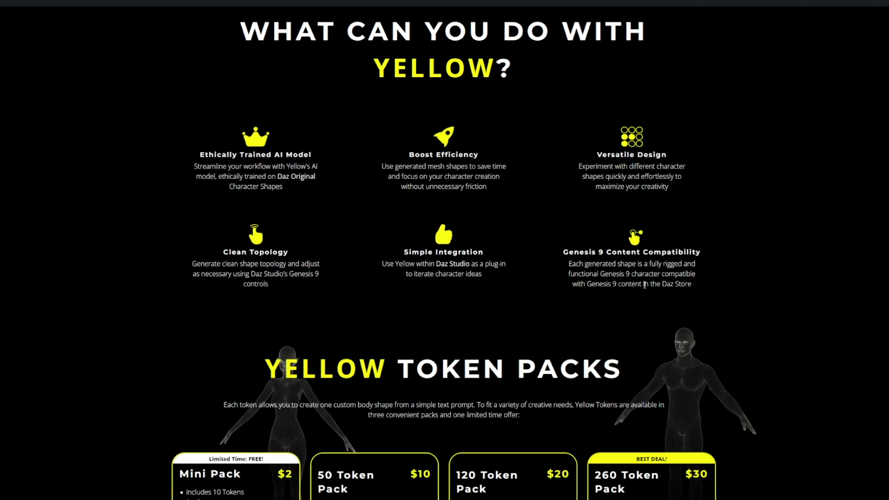
Review the Yellow Token Packs offers and highlight "Includes 10 Tokens" in the Mini Pack.
{"action": "scroll", "coordinate": [625, 272], "scroll_direction": "down", "scroll_amount": 2}
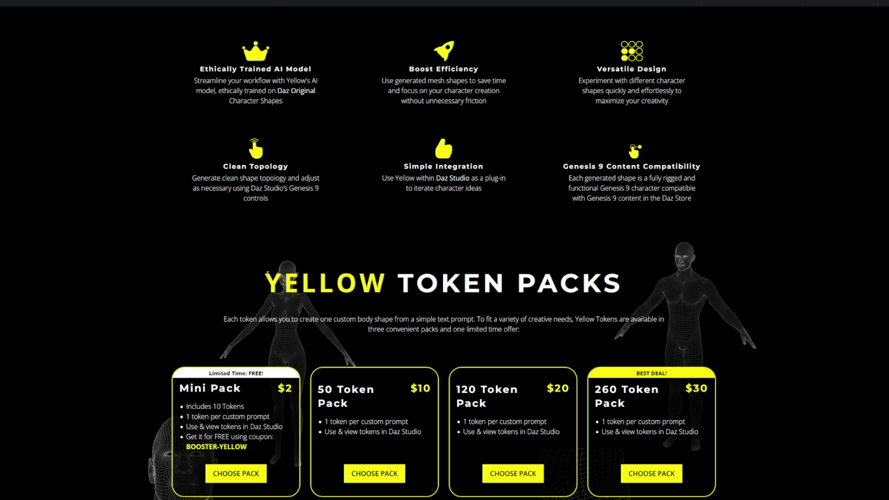
{"action": "left_click_drag", "start_coordinate": [267, 274], "coordinate": [665, 272]}
{"action": "left_click", "coordinate": [841, 287]}
{"action": "scroll", "coordinate": [842, 289], "scroll_direction": "down", "scroll_amount": 4}
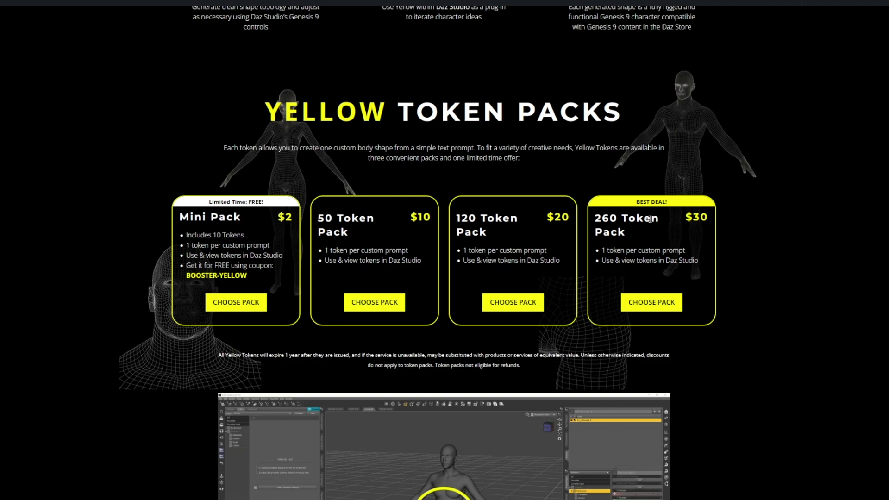
{"action": "left_click_drag", "start_coordinate": [749, 259], "coordinate": [63, 181]}
{"action": "left_click_drag", "start_coordinate": [78, 242], "coordinate": [76, 239]}
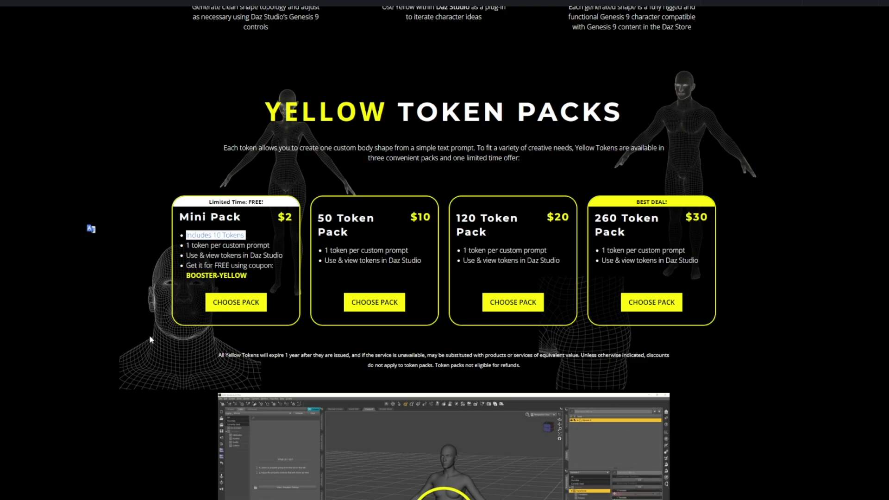
{"action": "left_click", "coordinate": [235, 304]}
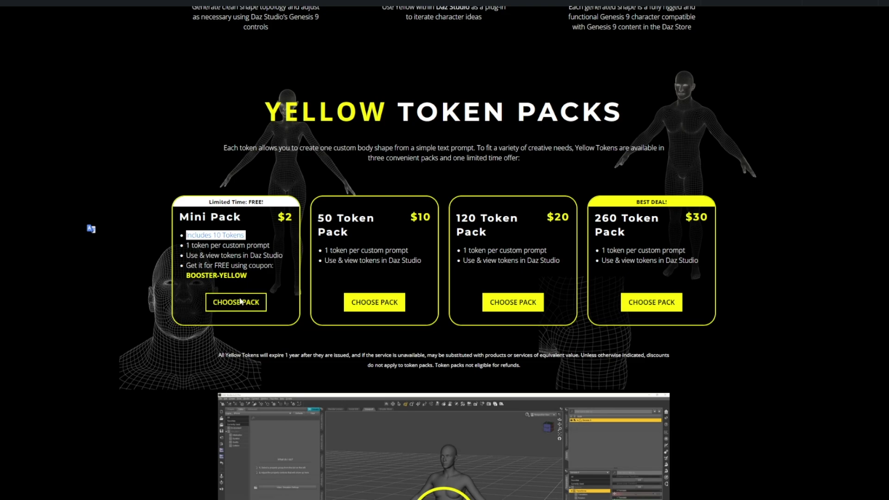
{"action": "scroll", "coordinate": [832, 213], "scroll_direction": "down", "scroll_amount": 3}
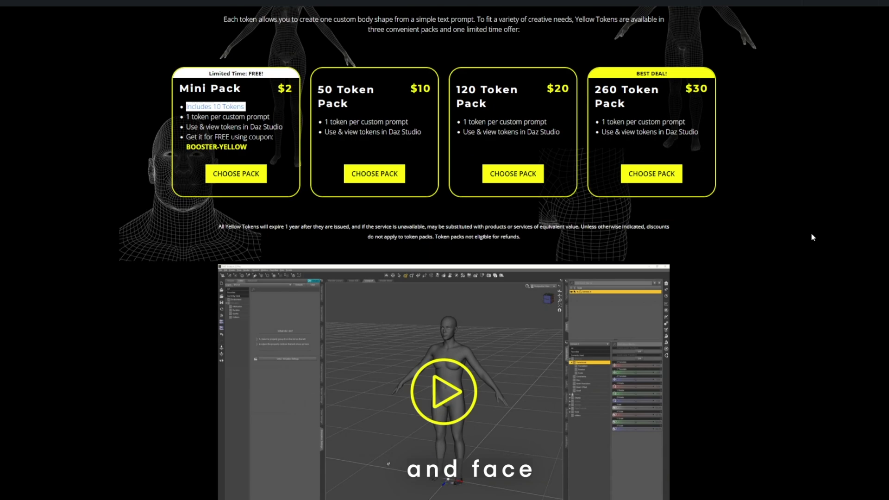